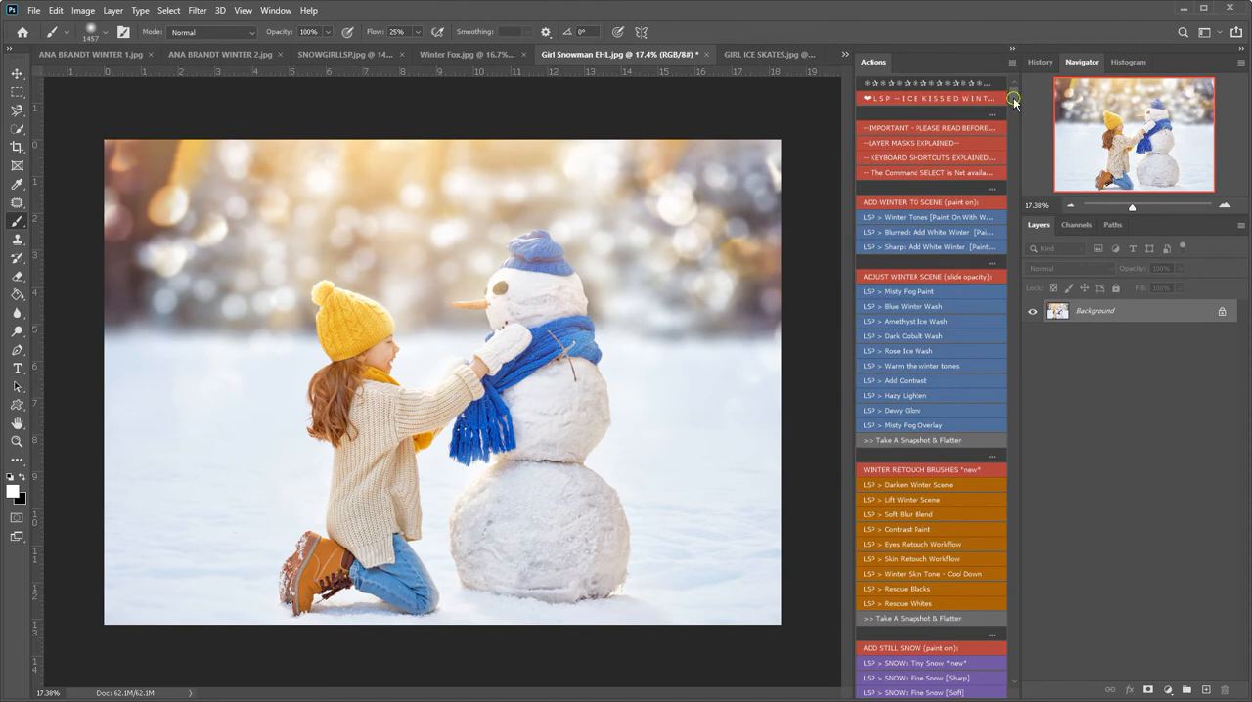
Look through the Ice Kissed Winter actions, down to the snow video group at the end of the set.
scroll(1013, 99, "down", 10)
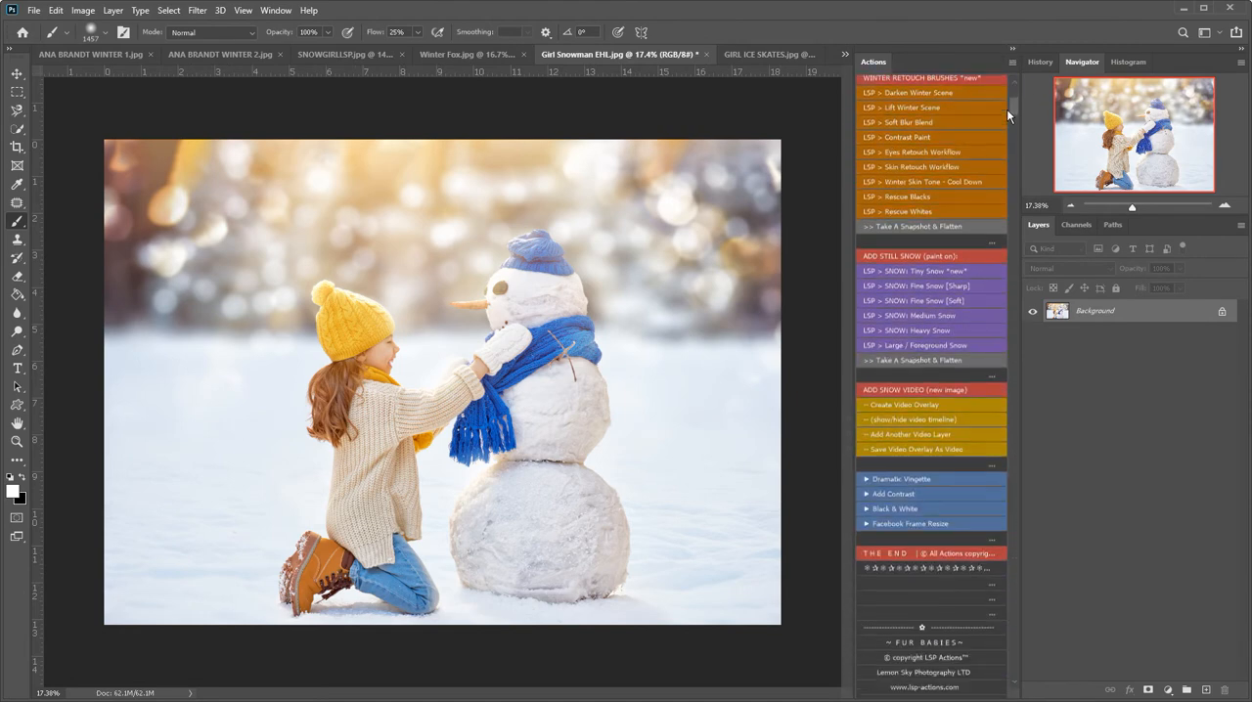
scroll(1009, 98, "up", 10)
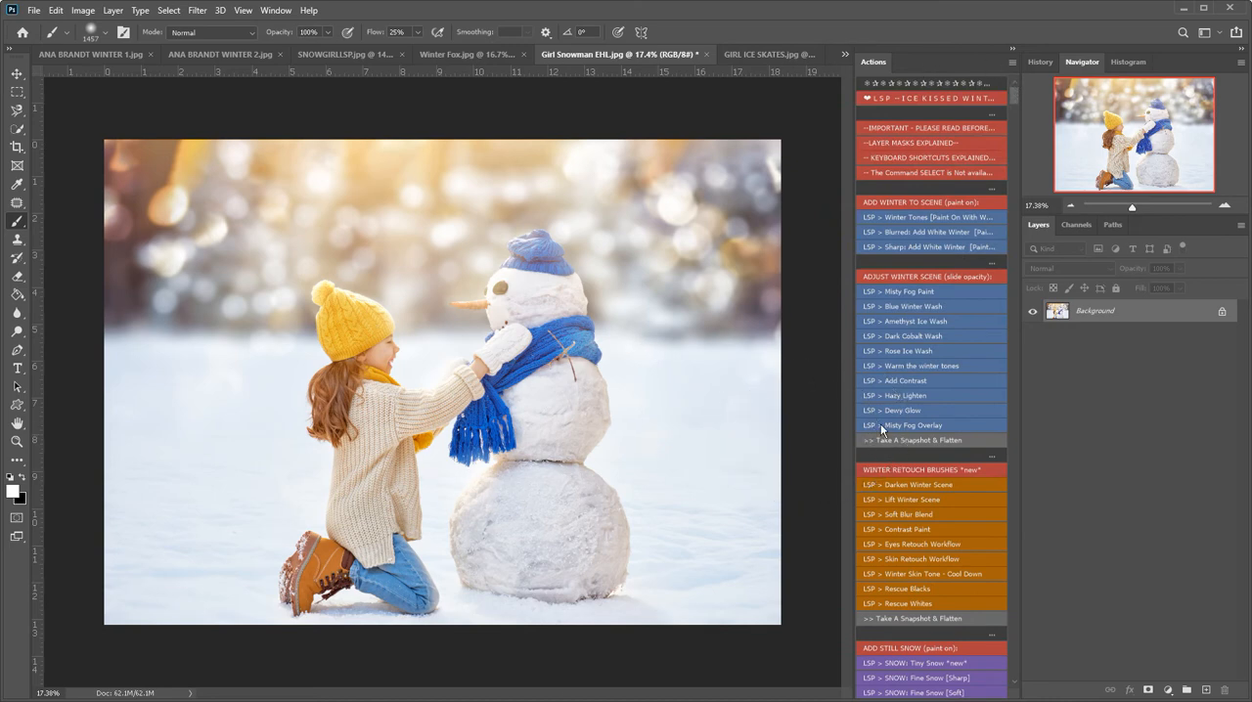
scroll(900, 422, "down", 3)
scroll(900, 420, "down", 5)
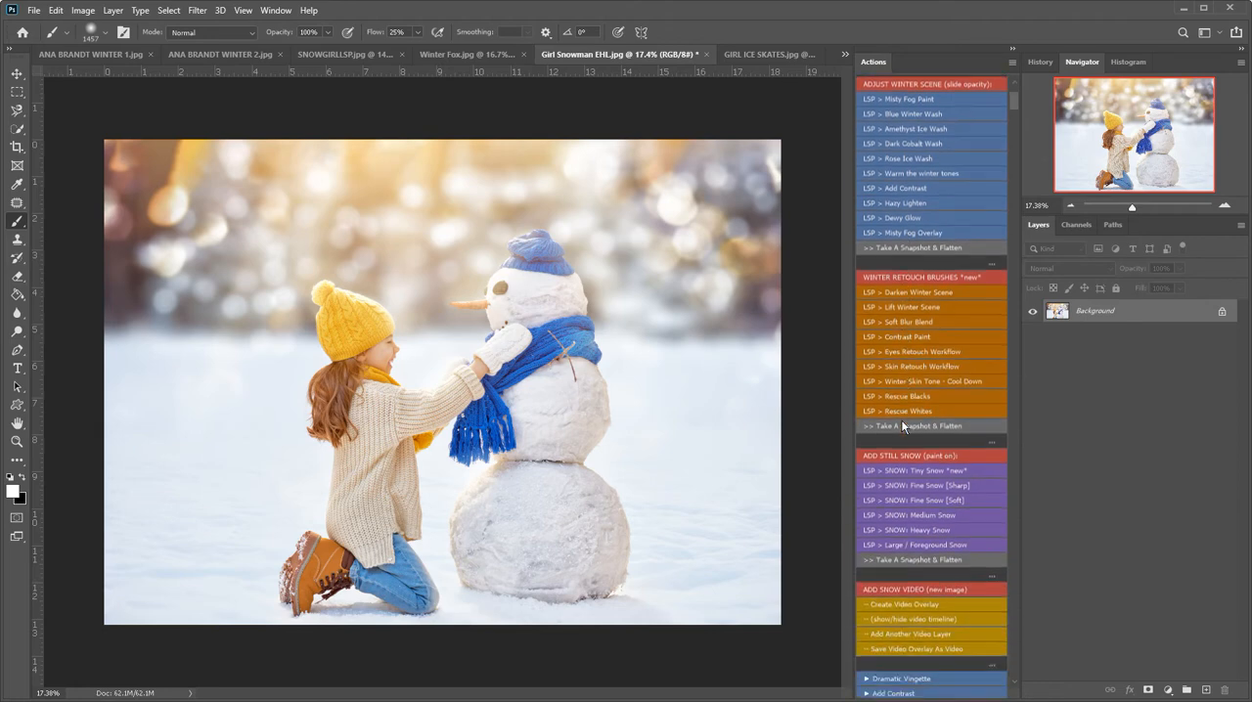
scroll(901, 419, "down", 1)
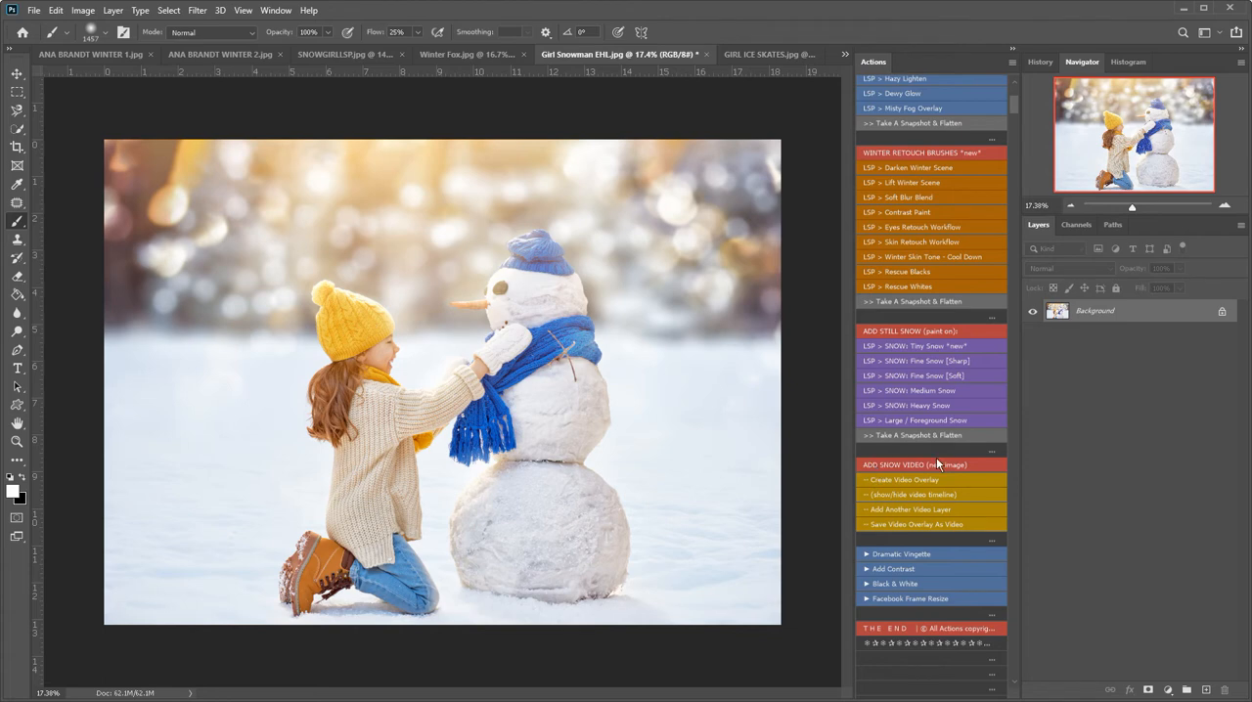
Turn off Button Mode for the actions and select the Create Video Overlay action and its ADD SNOW VIDEO heading.
left_click(1012, 62)
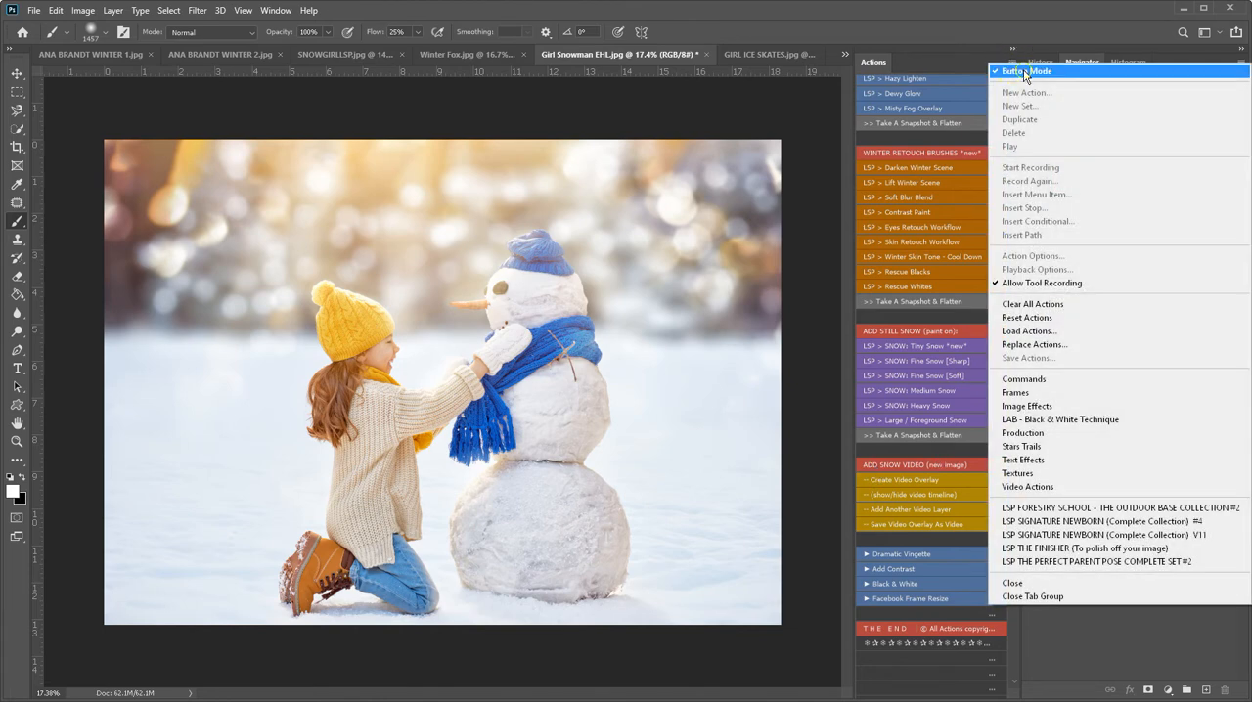
left_click(1027, 75)
scroll(907, 489, "up", 3)
scroll(948, 528, "down", 3)
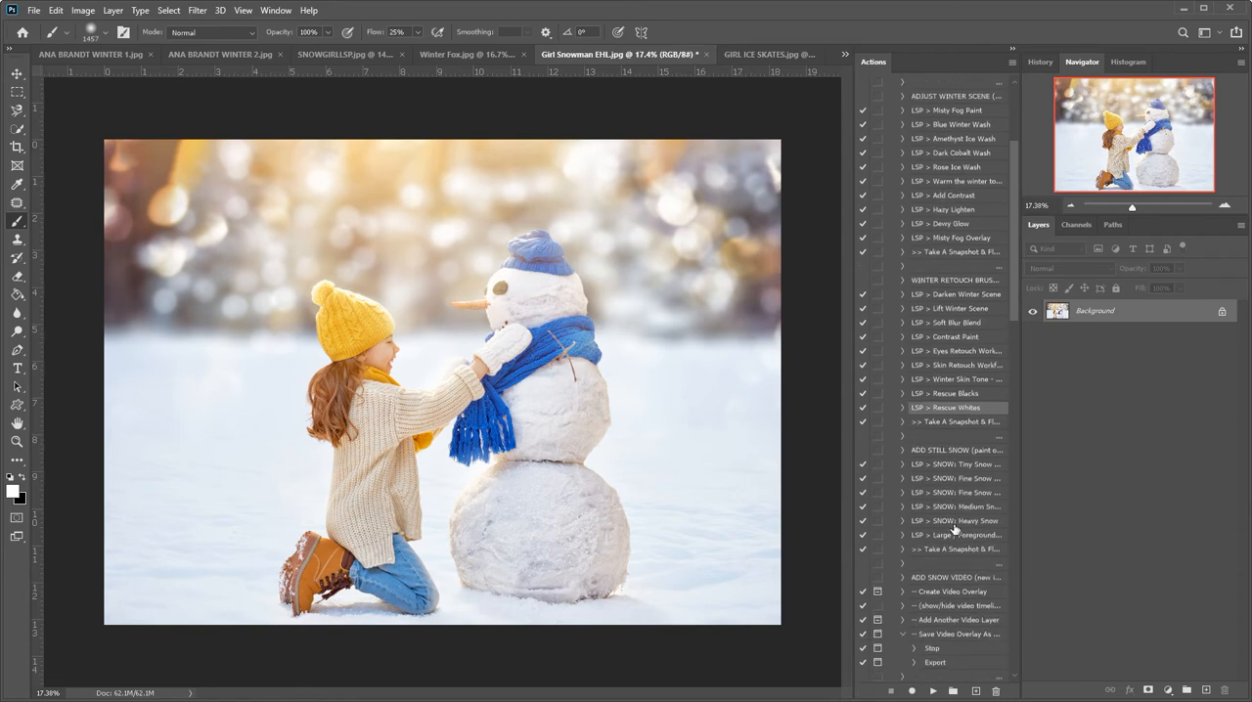
left_click(901, 578)
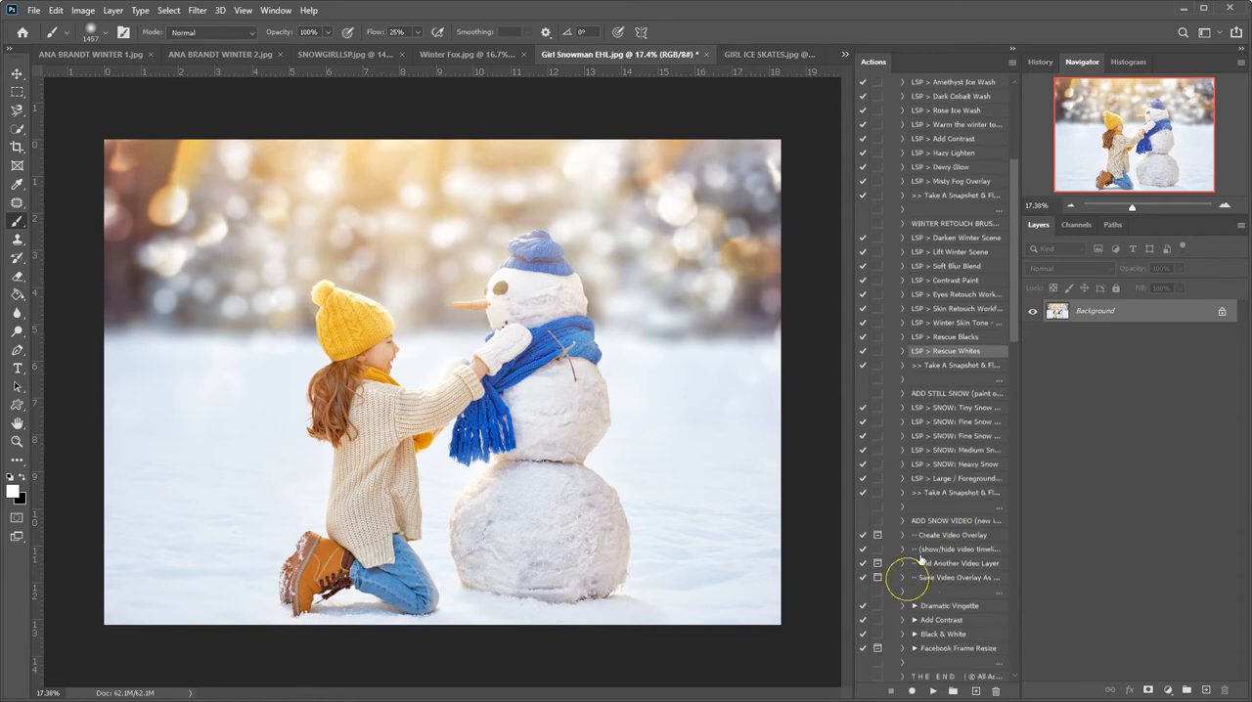
left_click(939, 536)
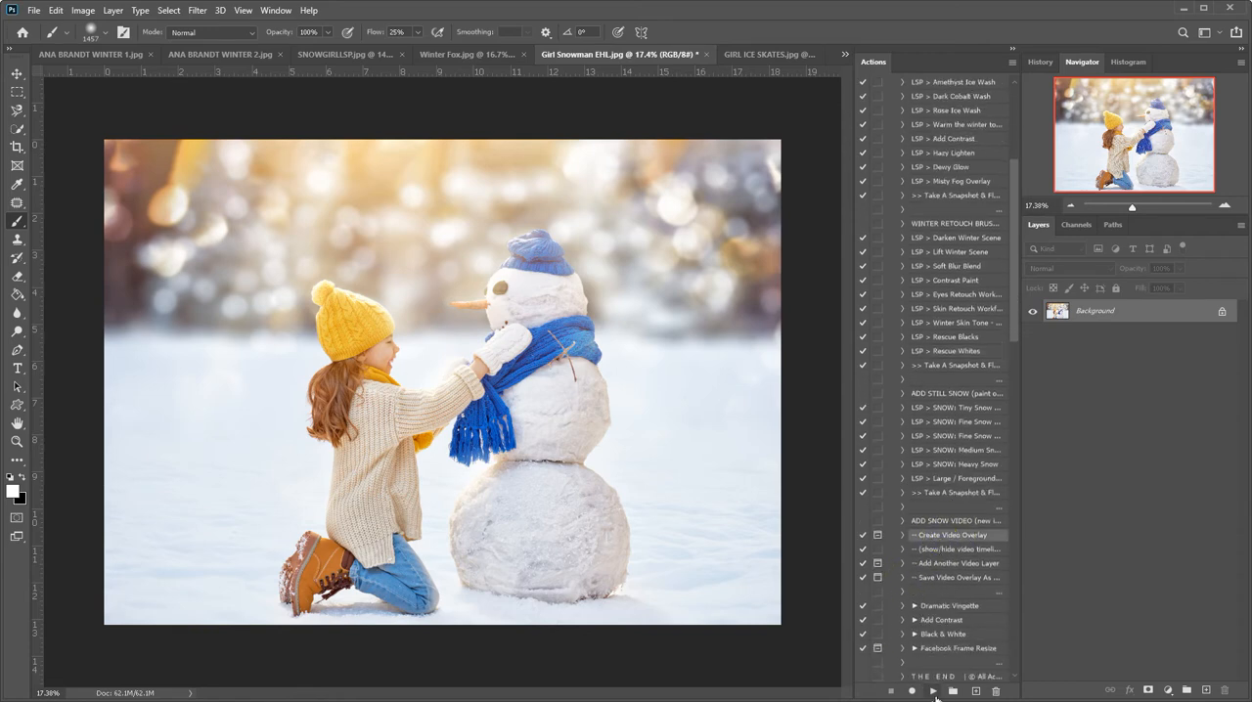
left_click(951, 521)
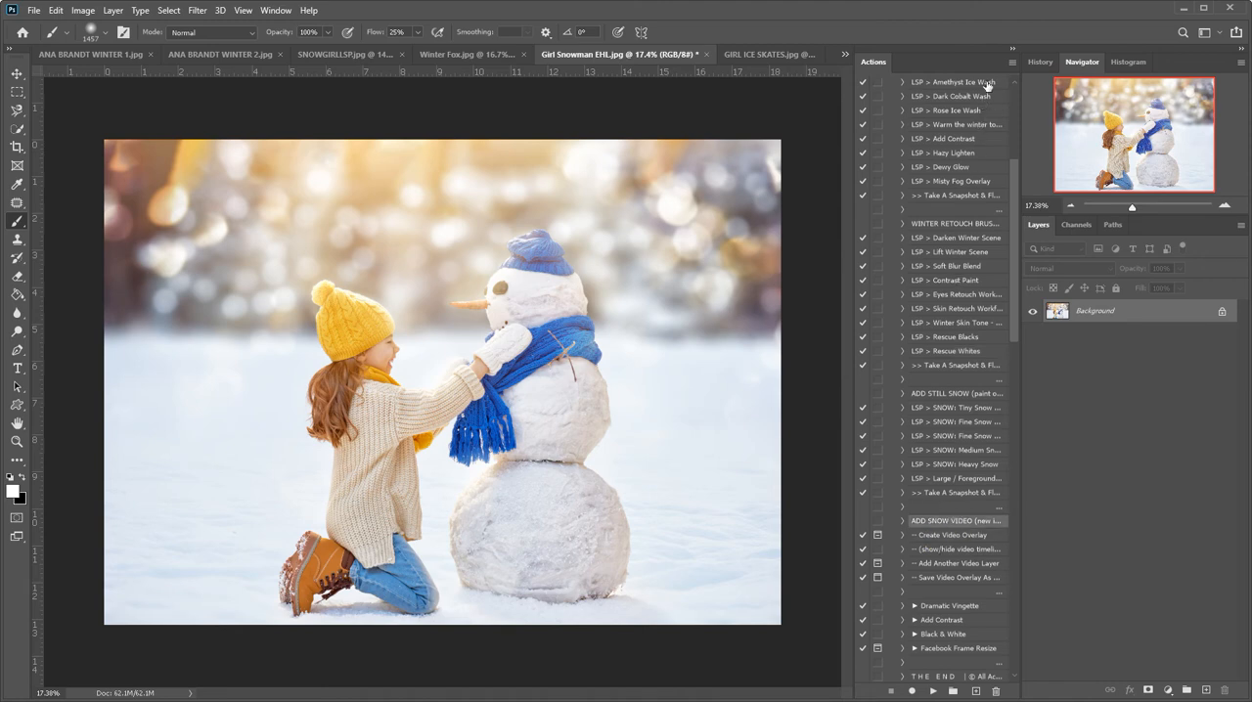
Turn Button Mode back on for the actions and return to the ADD SNOW VIDEO group.
left_click(1012, 62)
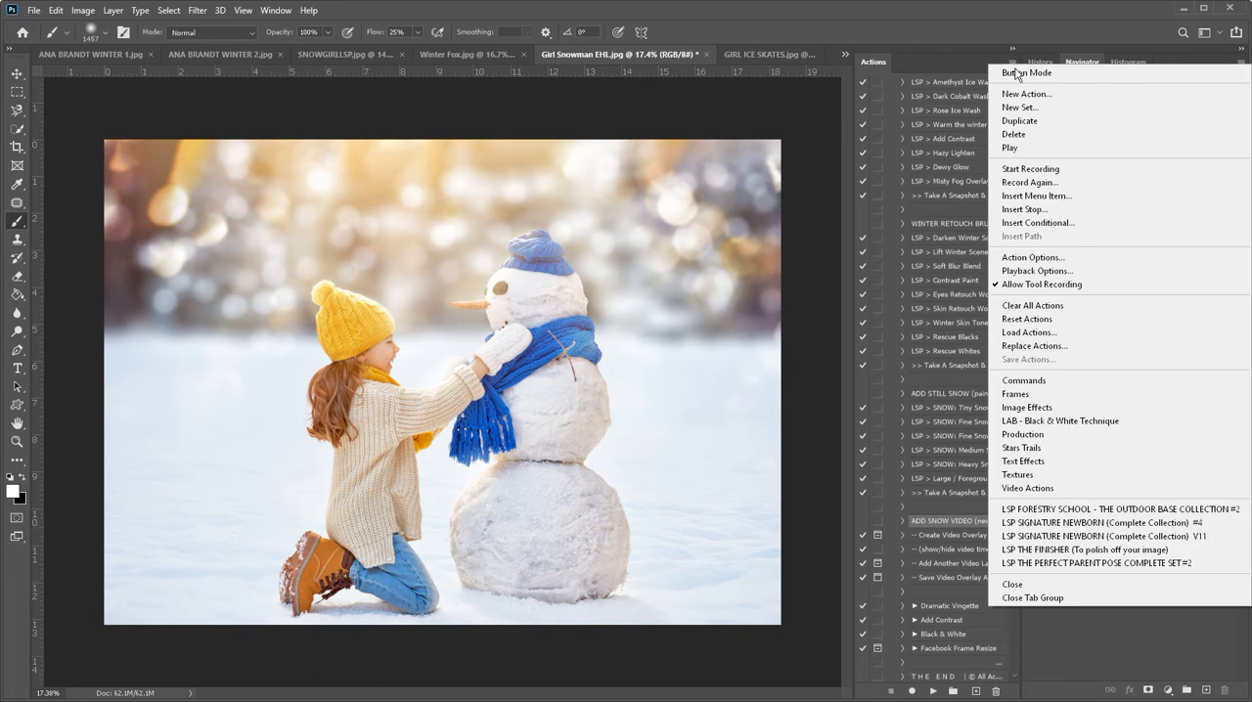
left_click(1017, 72)
scroll(960, 393, "down", 2)
scroll(960, 393, "up", 4)
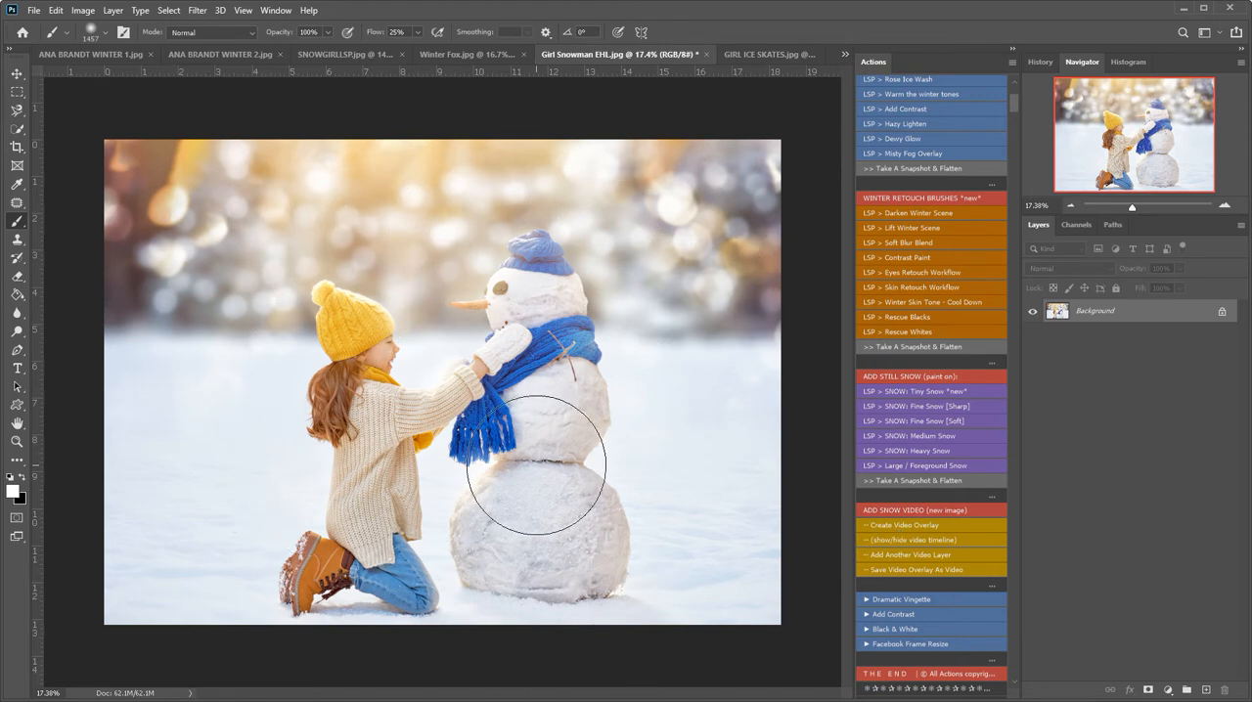
Run the Create Video Overlay action and open the Snow Flurry Video Layers folder with its files shown as large thumbnails.
left_click(929, 524)
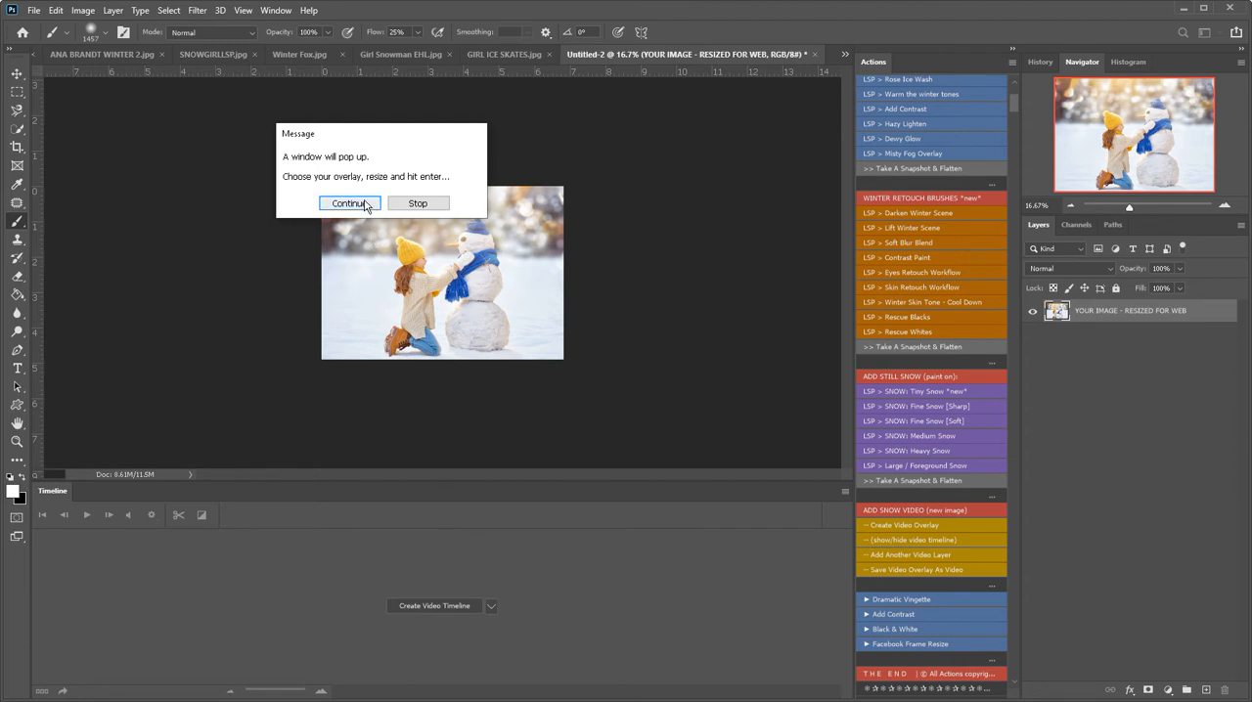
left_click(363, 205)
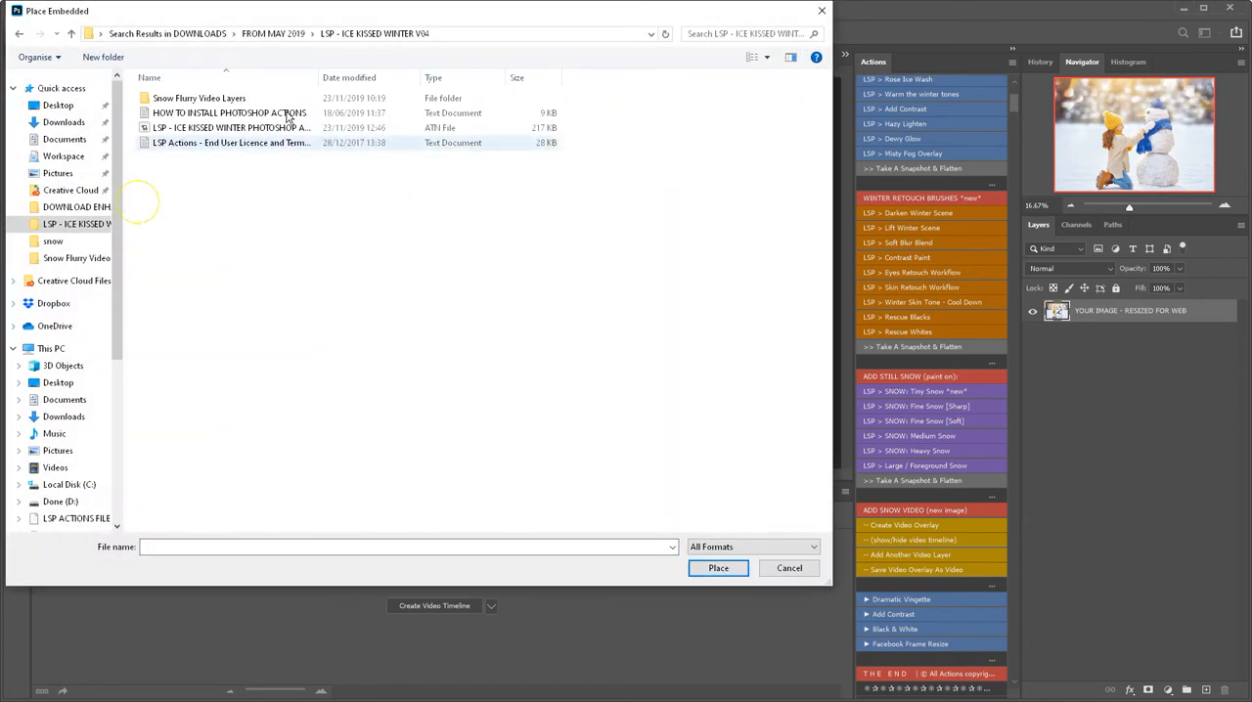
double_click(246, 101)
right_click(362, 219)
left_click(398, 227)
left_click(547, 231)
left_click_drag(827, 120, 833, 149)
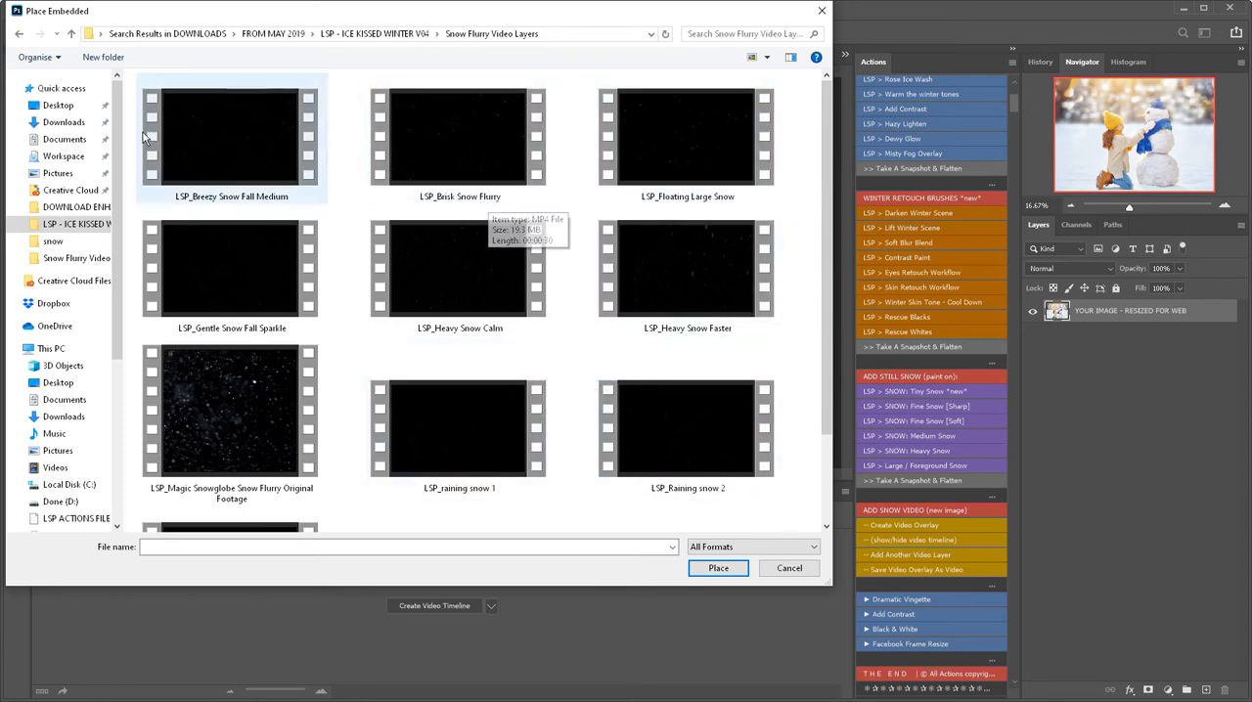
Place the LSP_Heavy Snow Calm video, scale it to cover the whole photo, and continue the action to its end.
left_click(478, 278)
left_click(718, 568)
left_click_drag(537, 260, 529, 236)
left_click_drag(555, 314, 616, 362)
left_click_drag(508, 298, 481, 307)
key("Return")
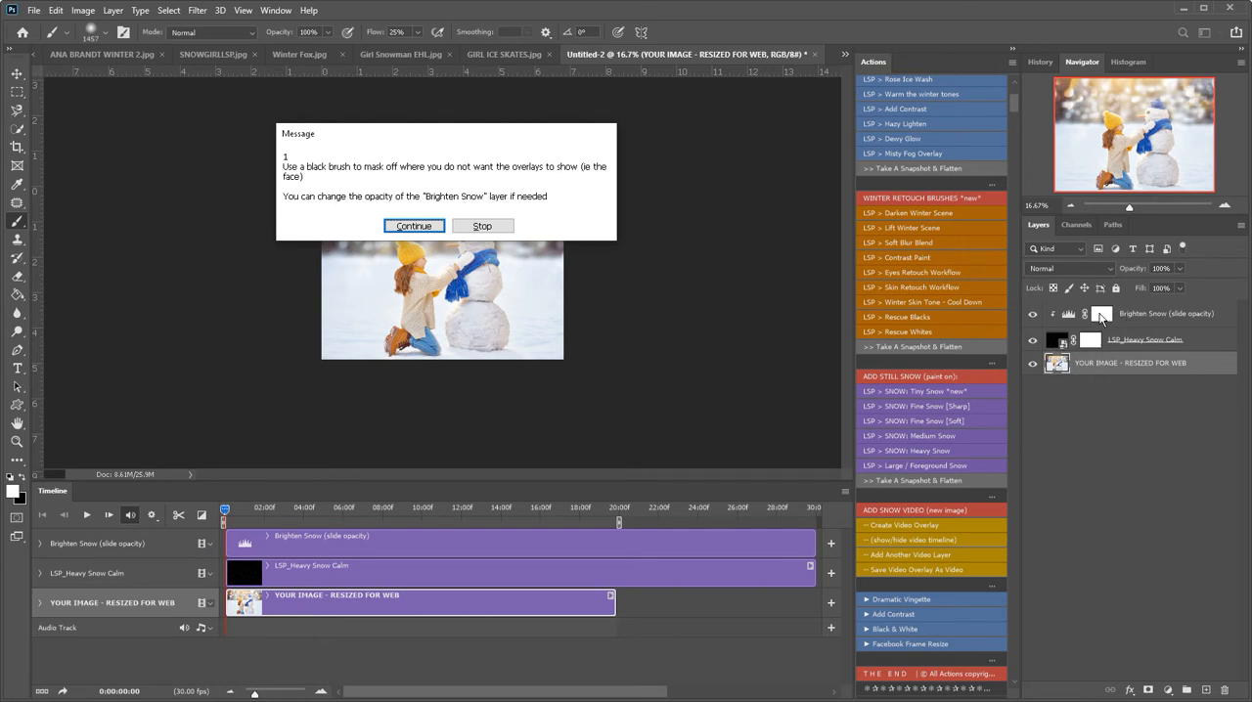
left_click(412, 226)
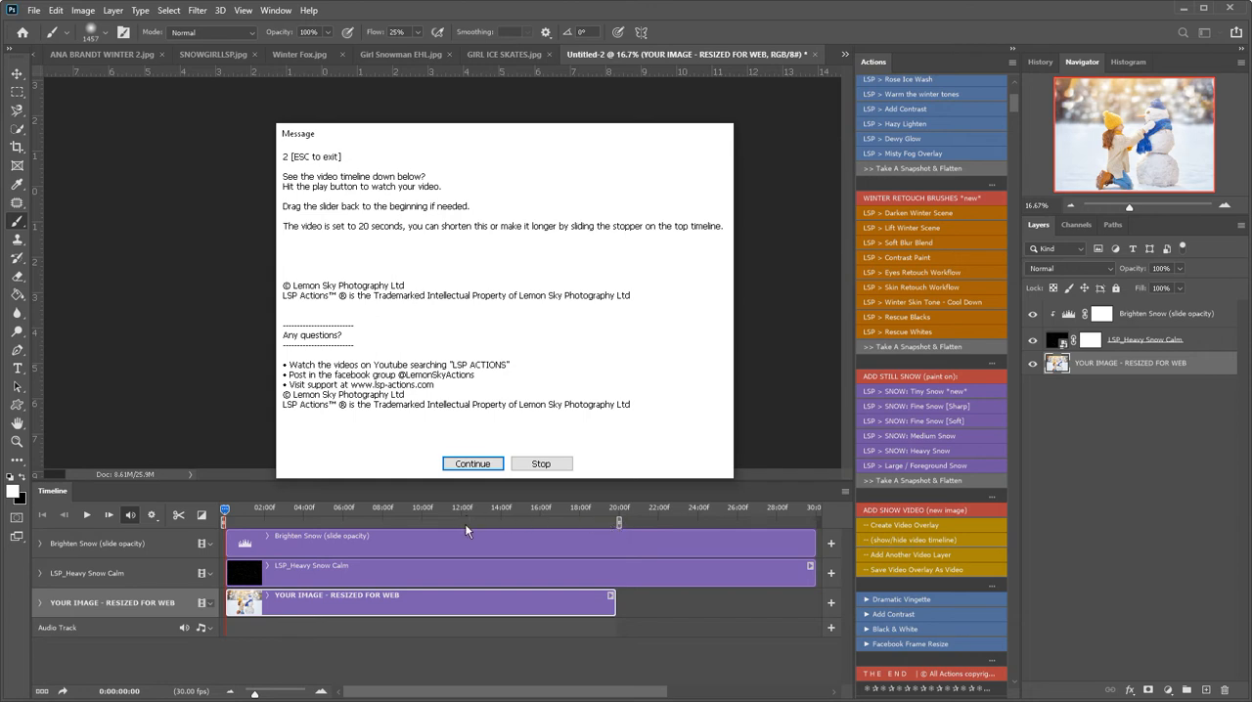
left_click(474, 464)
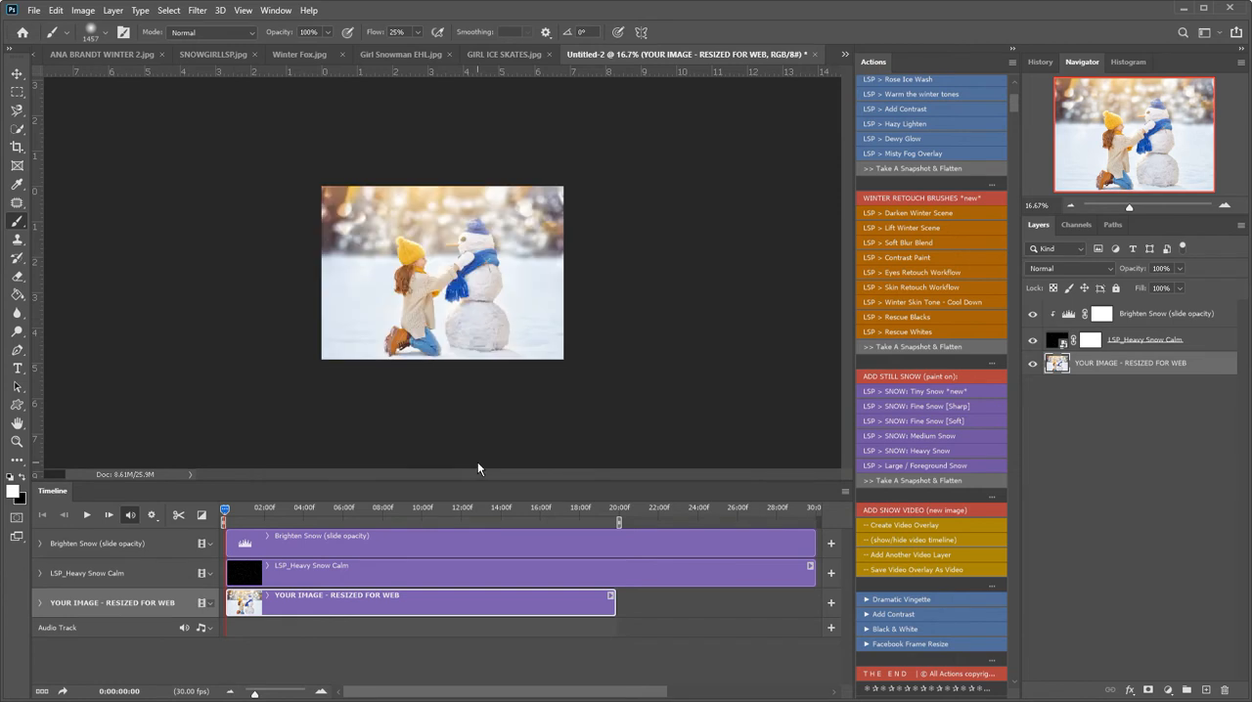
Play the first seconds of the video timeline to preview the calm heavy snow over the enlarged photo.
key("z")
left_click_drag(470, 312, 511, 329)
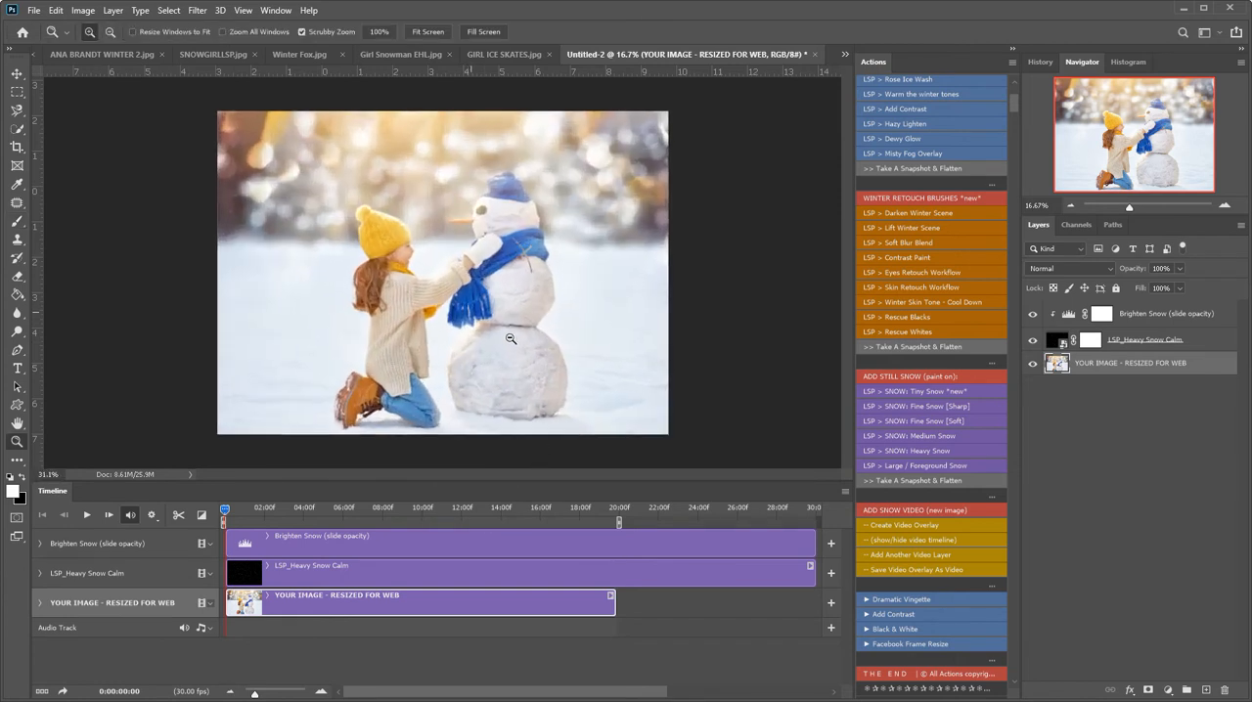
left_click(87, 517)
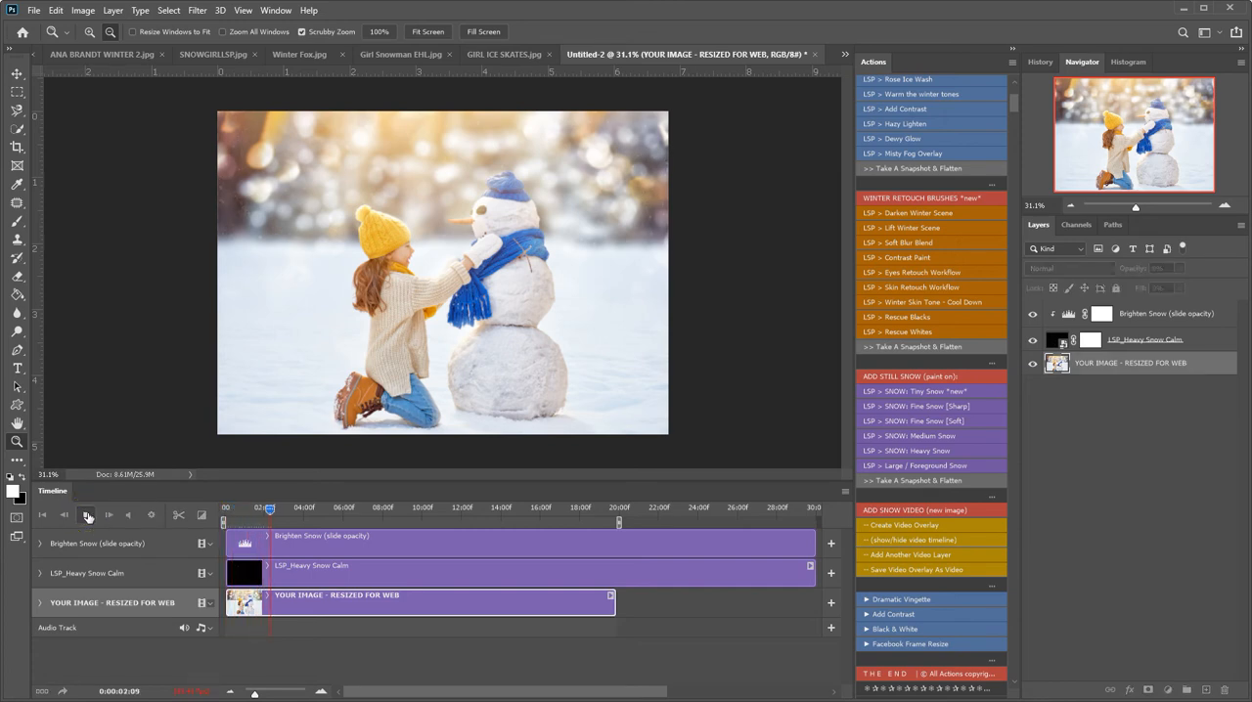
left_click(87, 516)
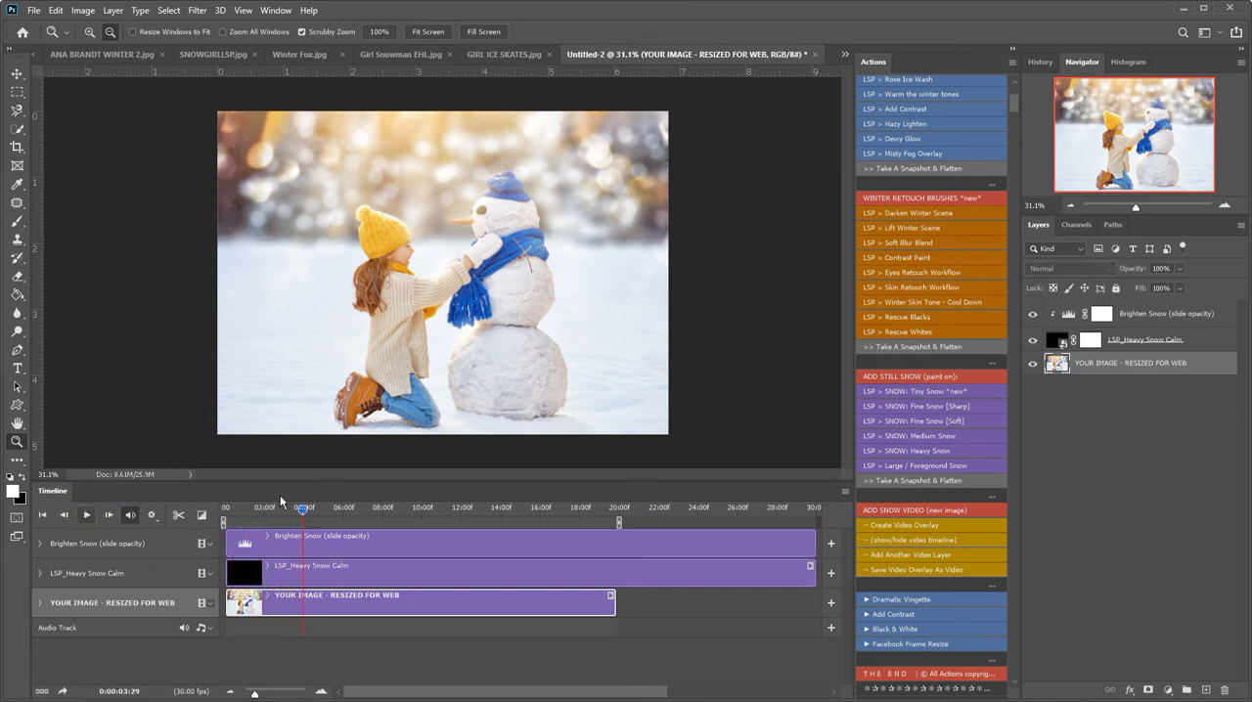
Raise the opacity of the Brighten Snow layer above the heavy snow video to 100%.
left_click(1127, 315)
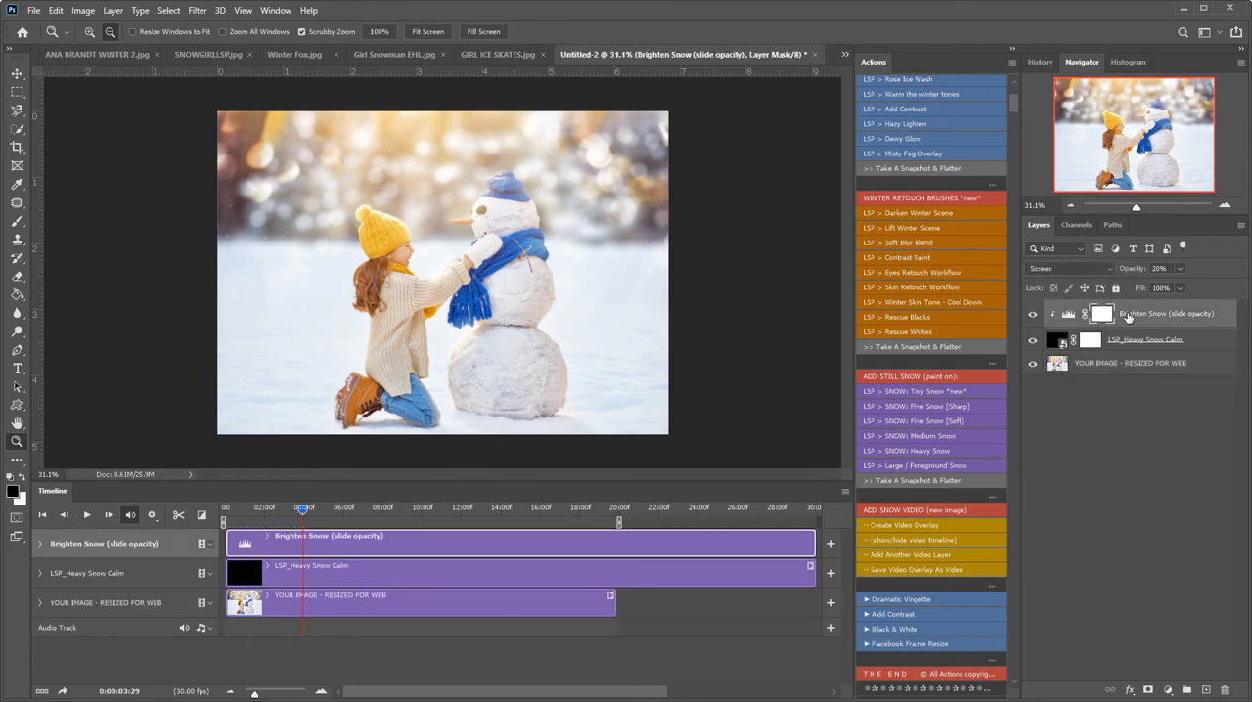
left_click(1179, 270)
left_click_drag(1213, 291, 1234, 286)
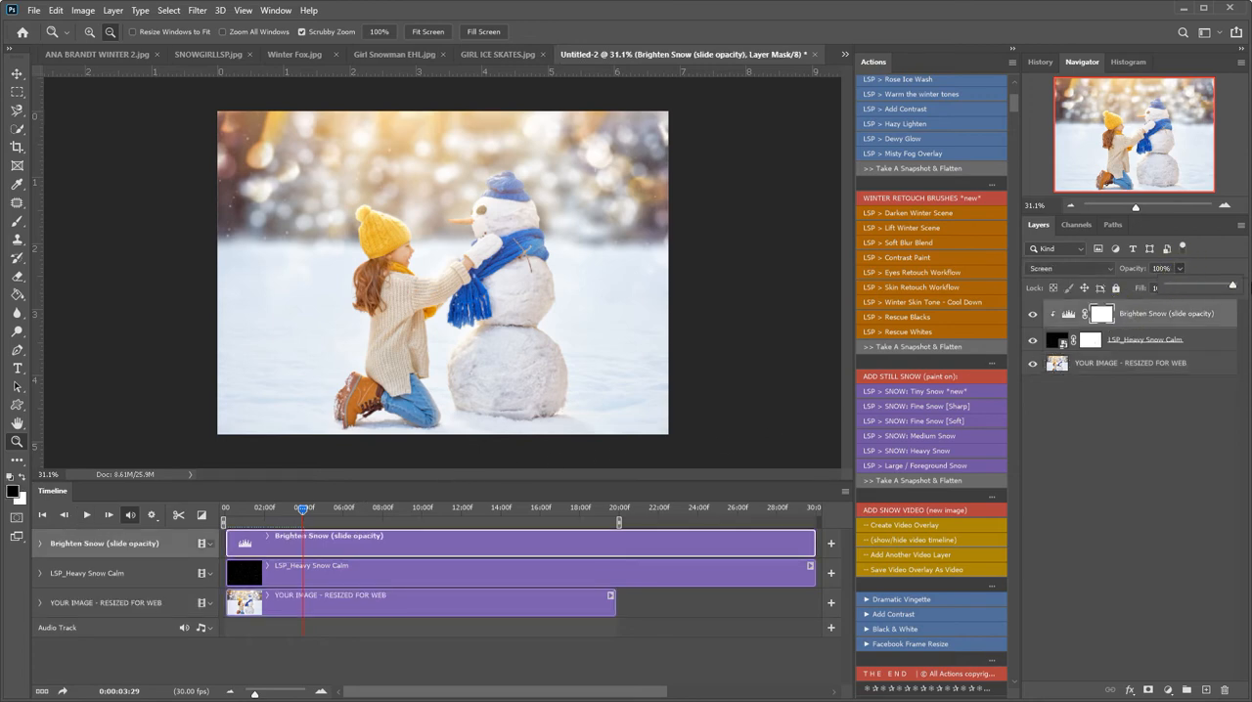
Select the LSP_Heavy Snow Calm layer mask, rewind the timeline to the start, and preview the brightened snow.
left_click(1092, 340)
left_click_drag(302, 508, 216, 499)
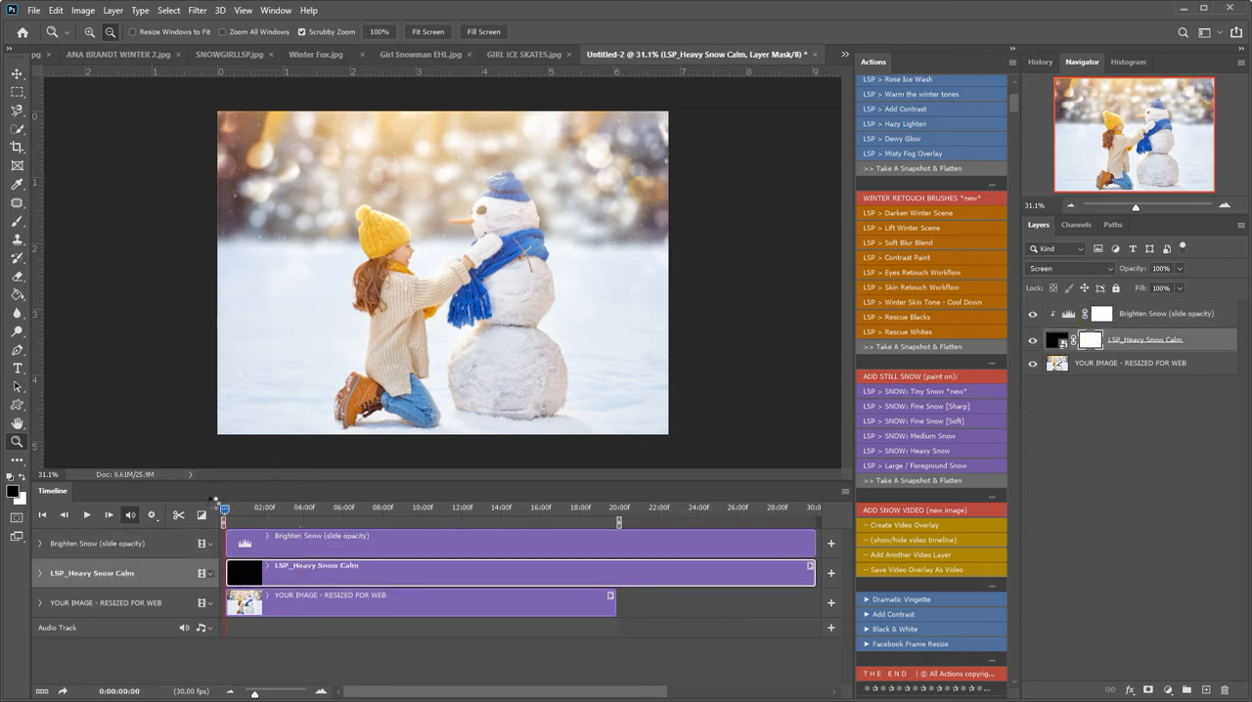
left_click(87, 516)
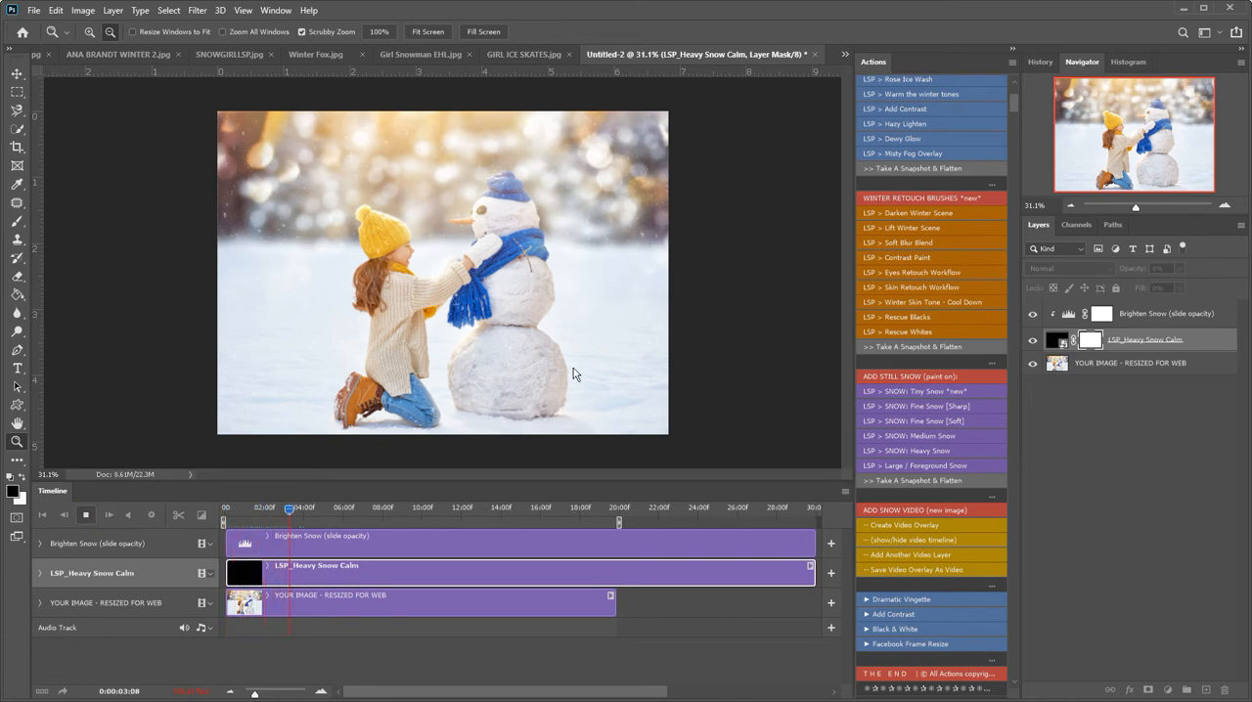
left_click(84, 515)
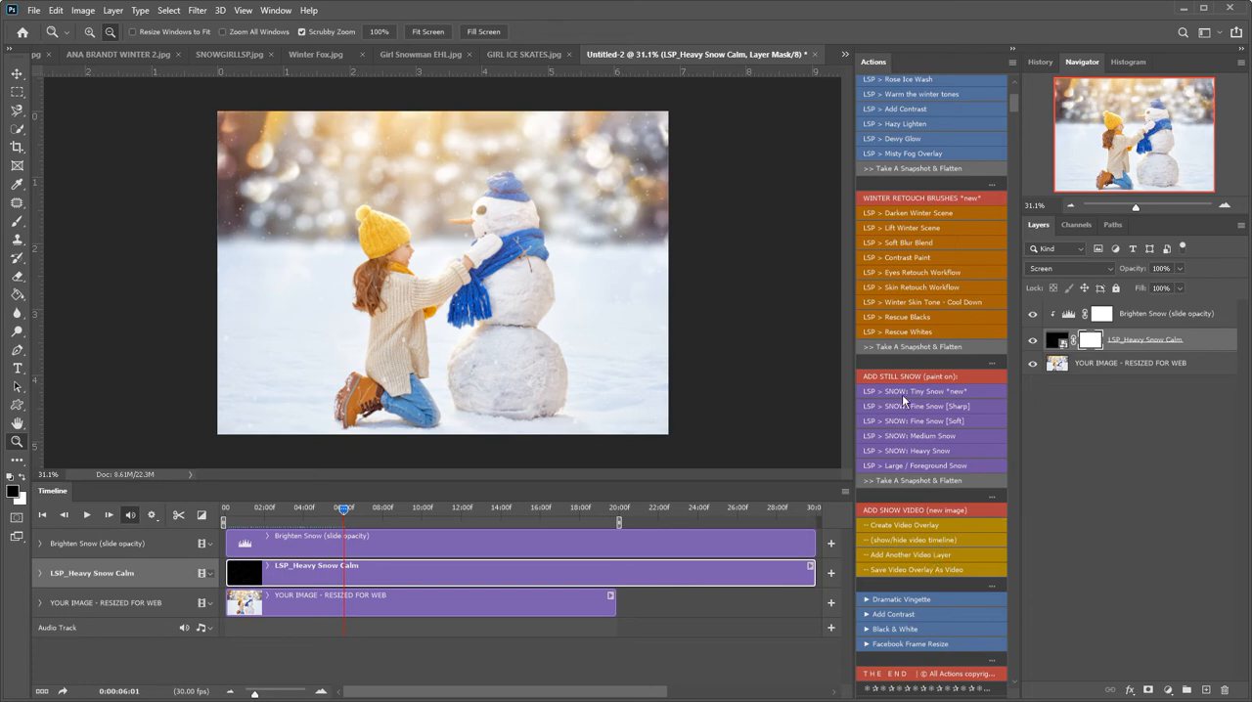
Run the Add Another Video Layer action and place the LSP_Breezy Snow Fall Medium video.
left_click(902, 554)
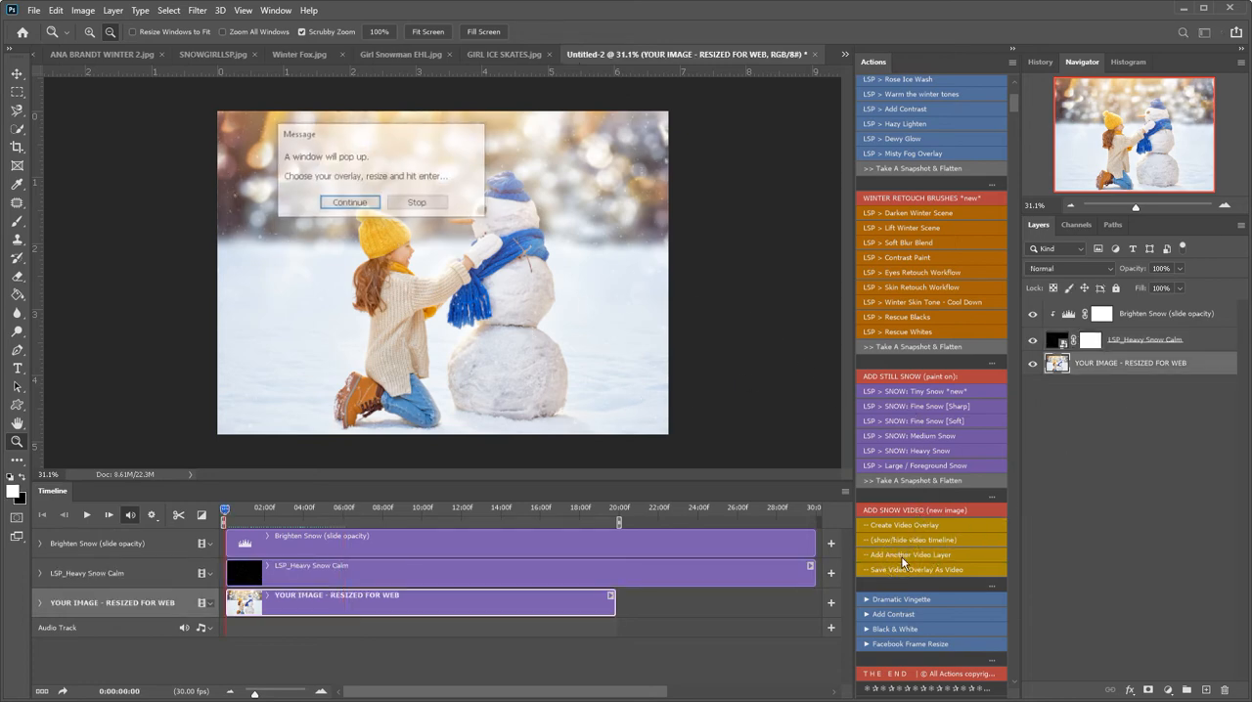
left_click(375, 209)
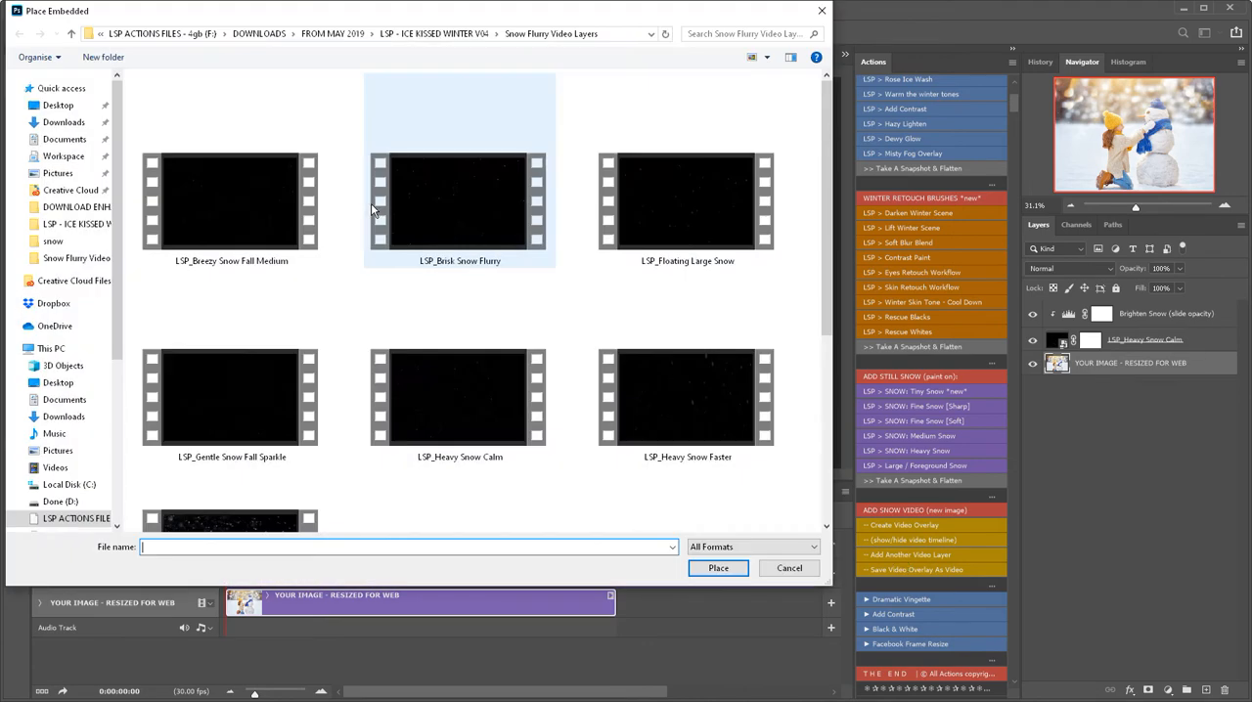
scroll(575, 370, "down", 2)
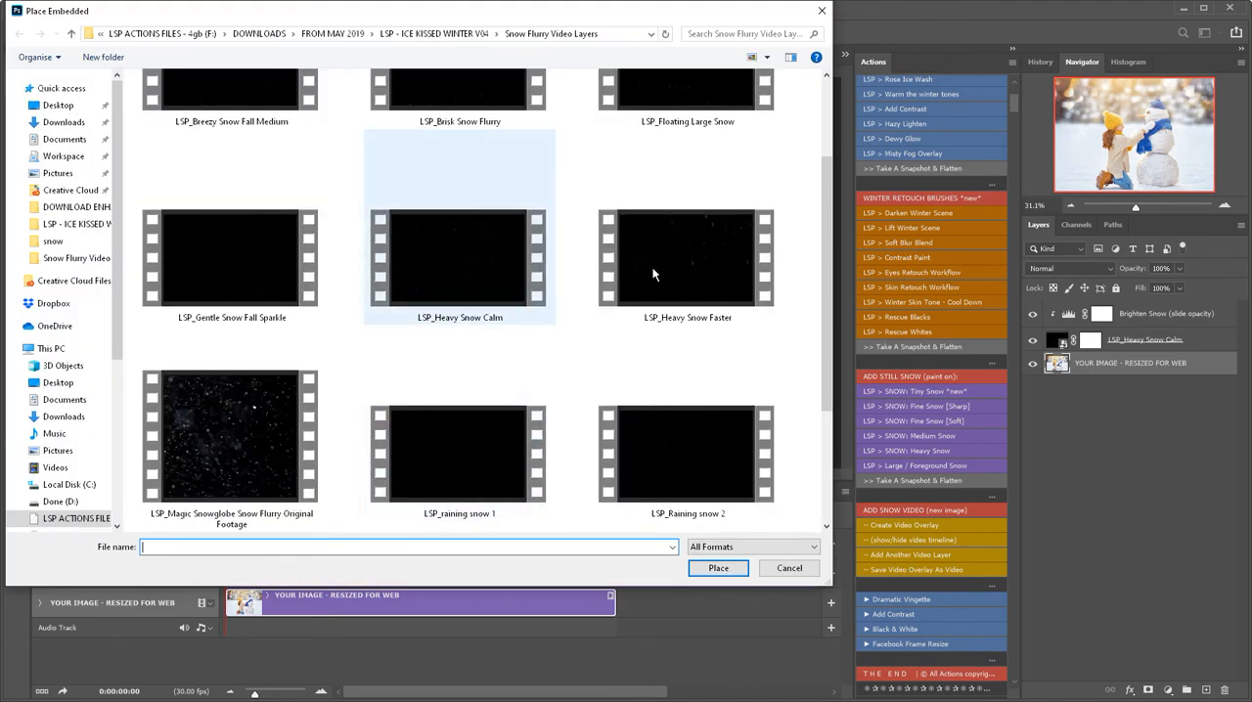
scroll(603, 350, "up", 2)
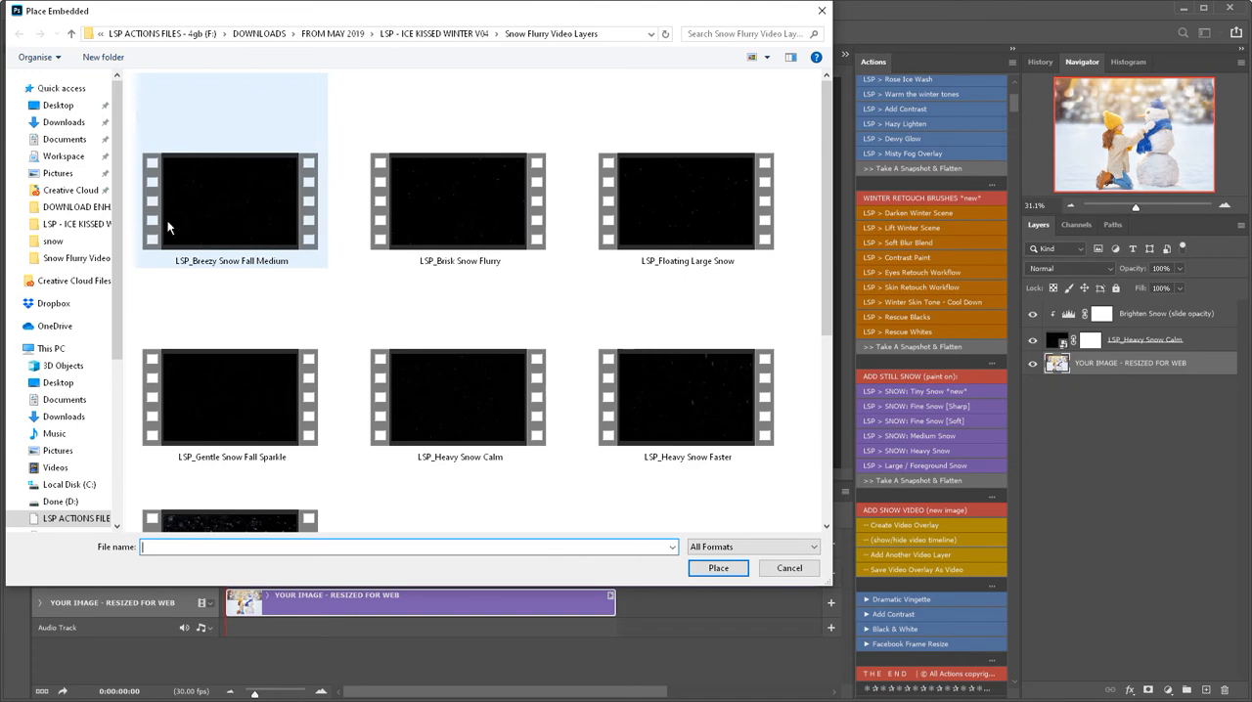
left_click(236, 227)
left_click(718, 568)
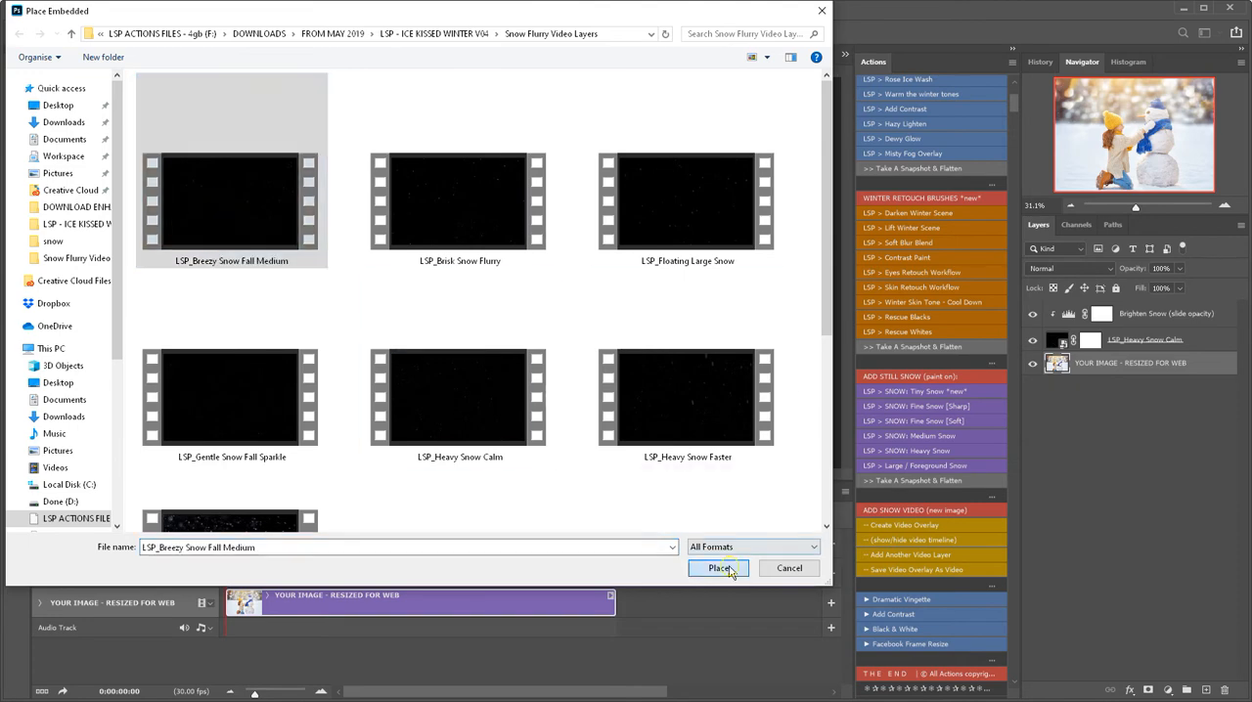
Move and scale the breezy snow video so it covers the whole photo, and commit the placement.
left_click_drag(556, 265, 534, 227)
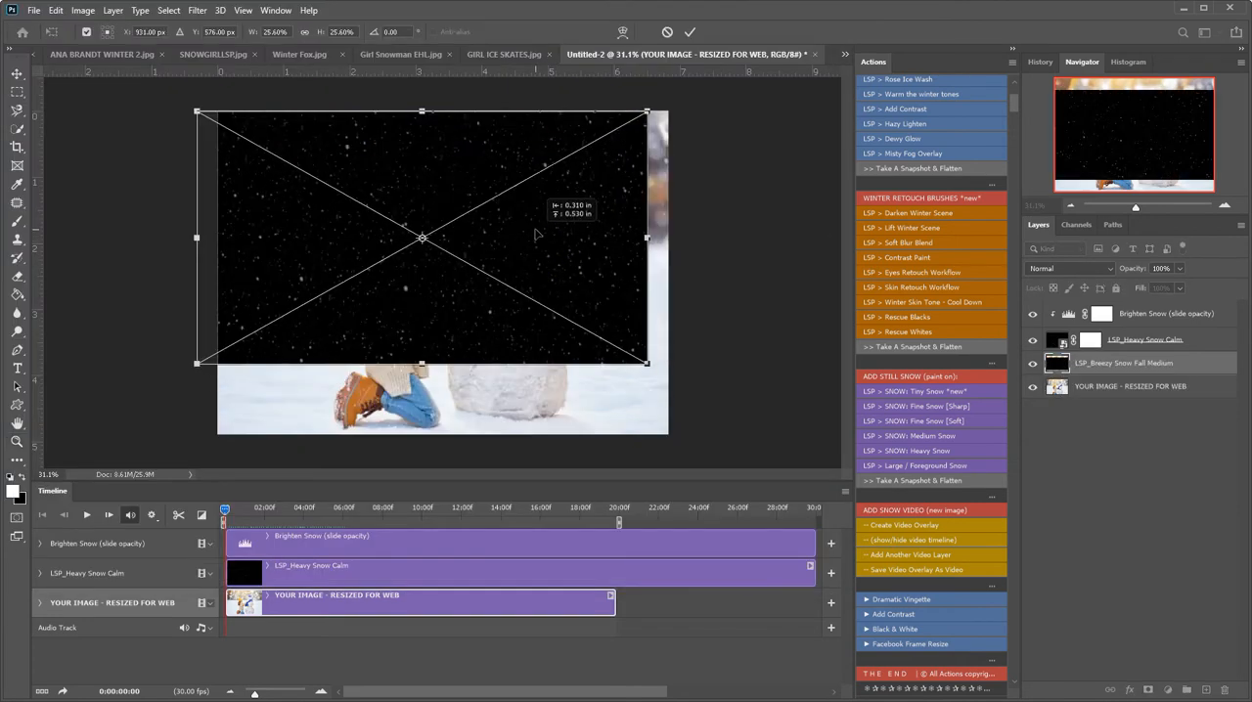
left_click_drag(652, 363, 738, 437)
key("Return")
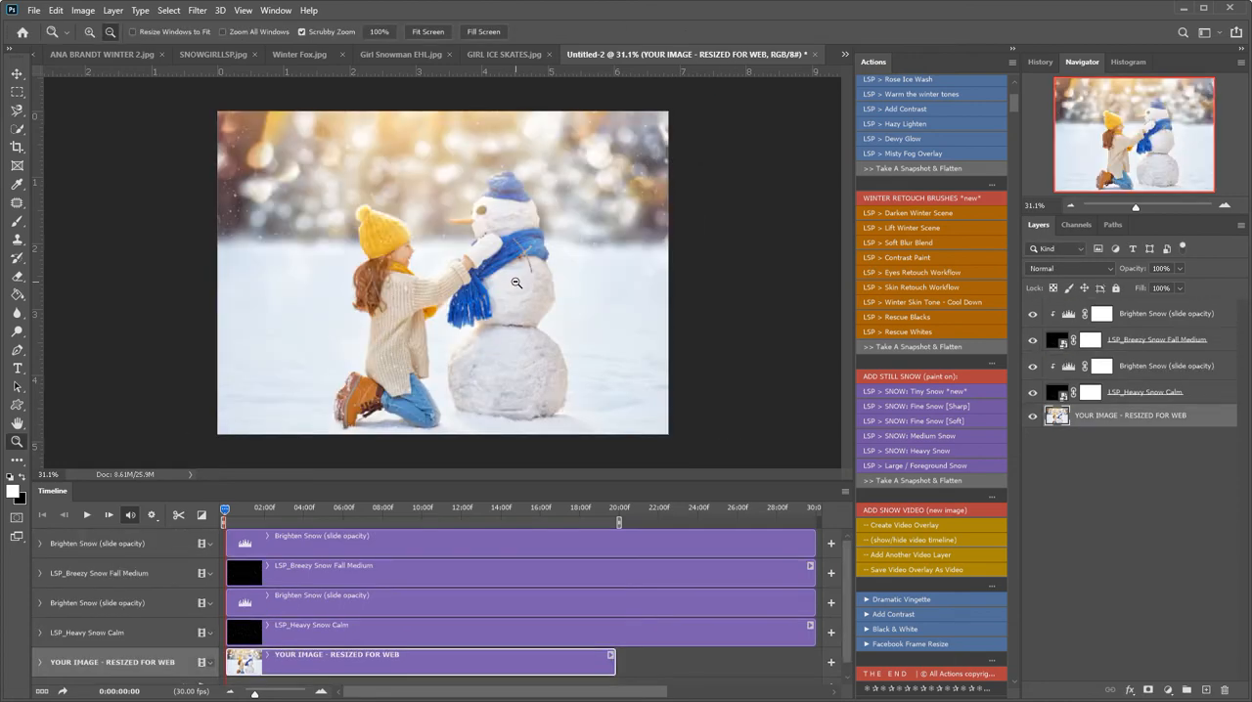
Set the opacity of the Brighten Snow layer above the breezy snow video to 100%.
left_click(1135, 314)
left_click(1179, 268)
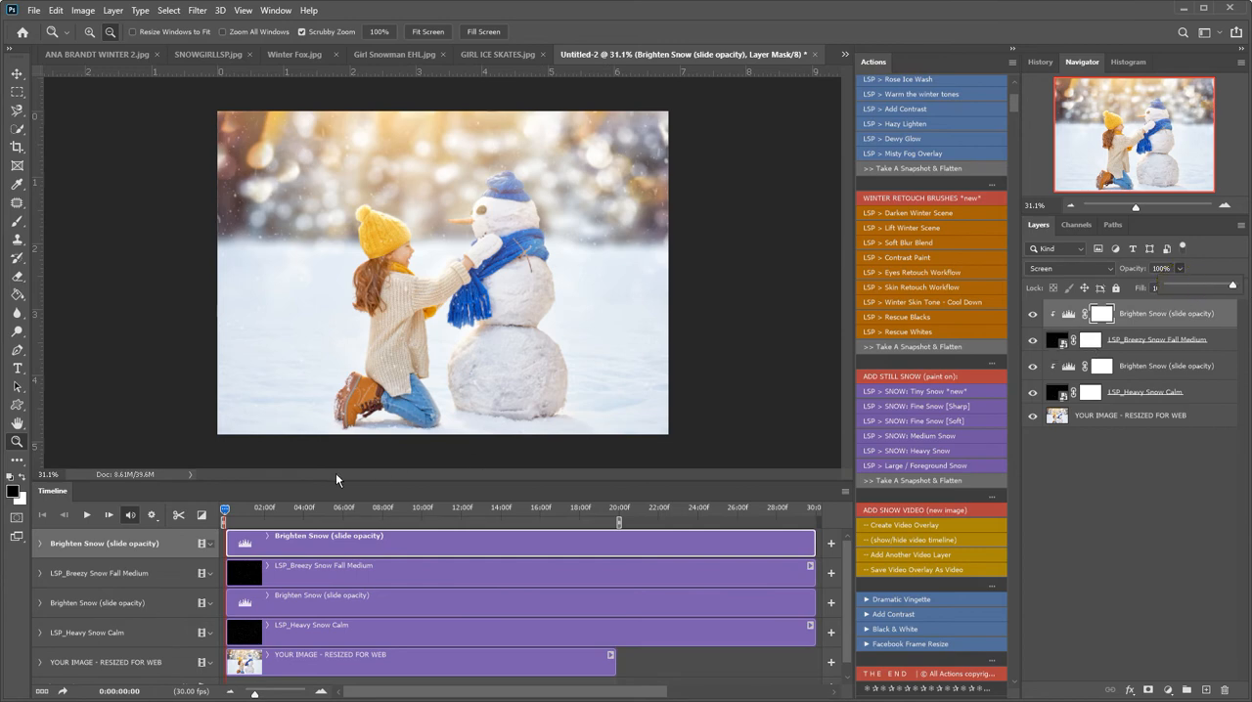
Preview both snow videos together from the start, then shrink the timeline area to show the photo larger.
left_click(85, 520)
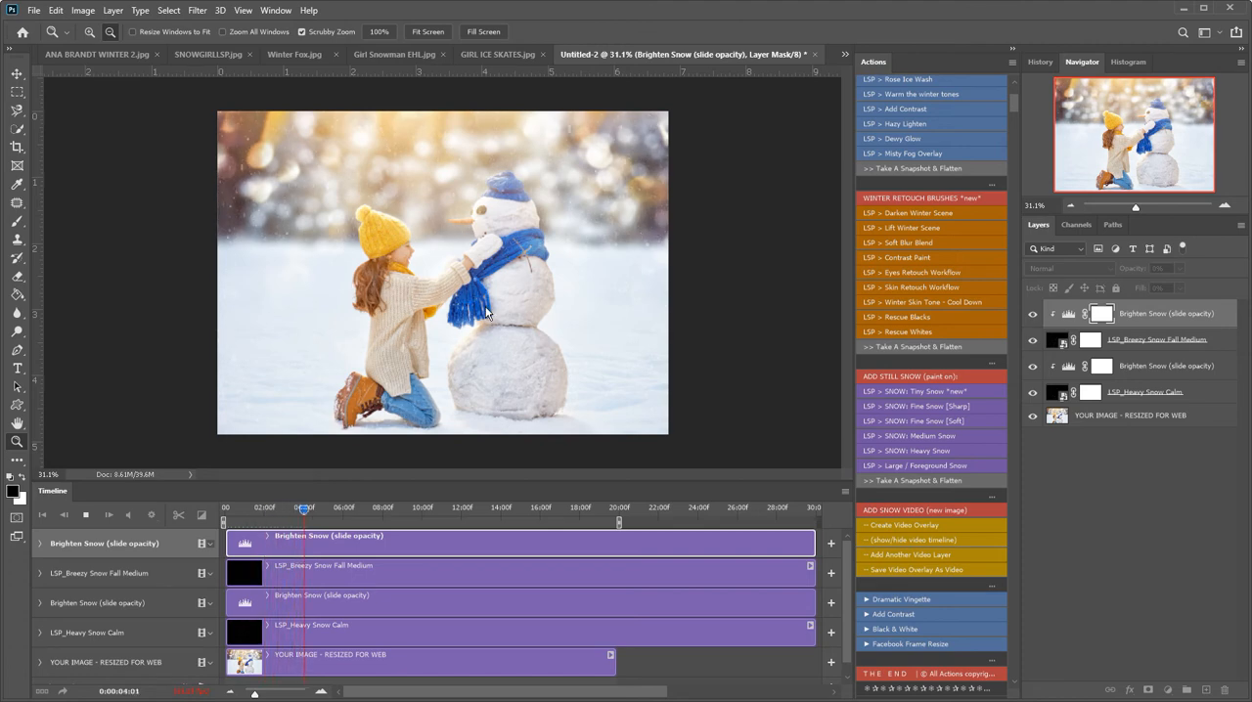
left_click(88, 515)
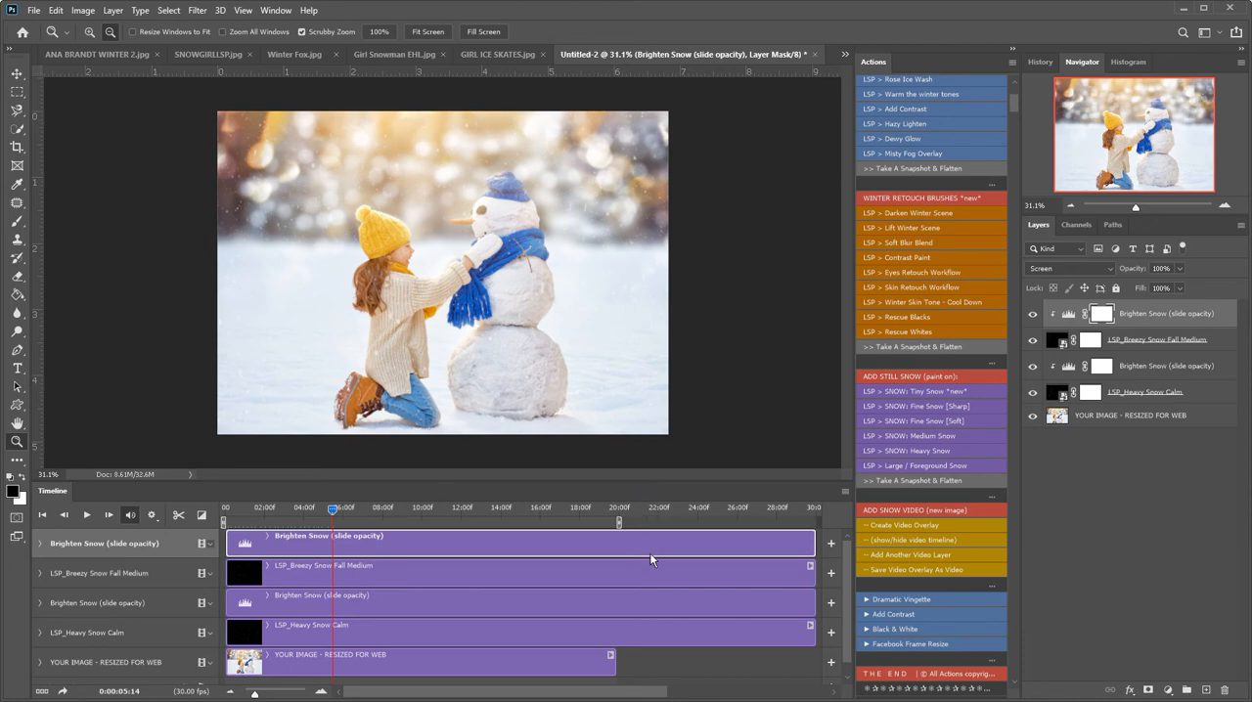
left_click_drag(635, 479, 646, 550)
left_click_drag(460, 330, 492, 339)
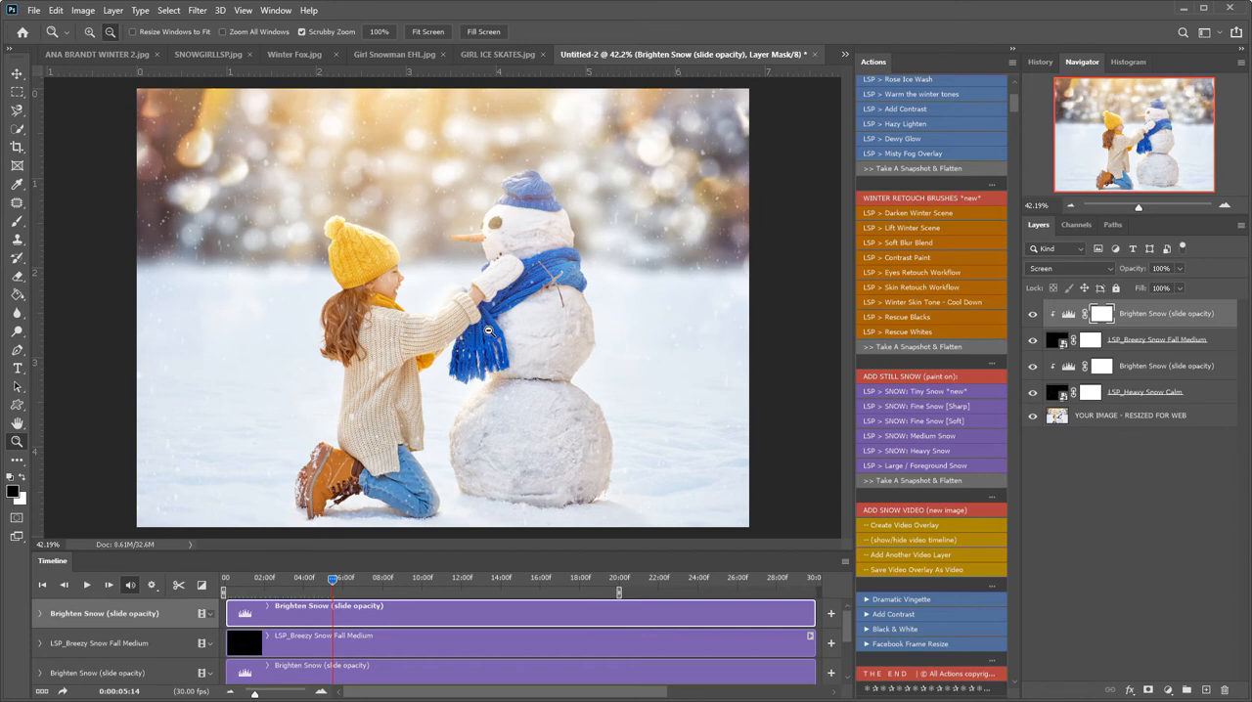
Run the Save Video Overlay As Video action, name the video SNOW SLIENT NAME, and render it.
left_click(904, 569)
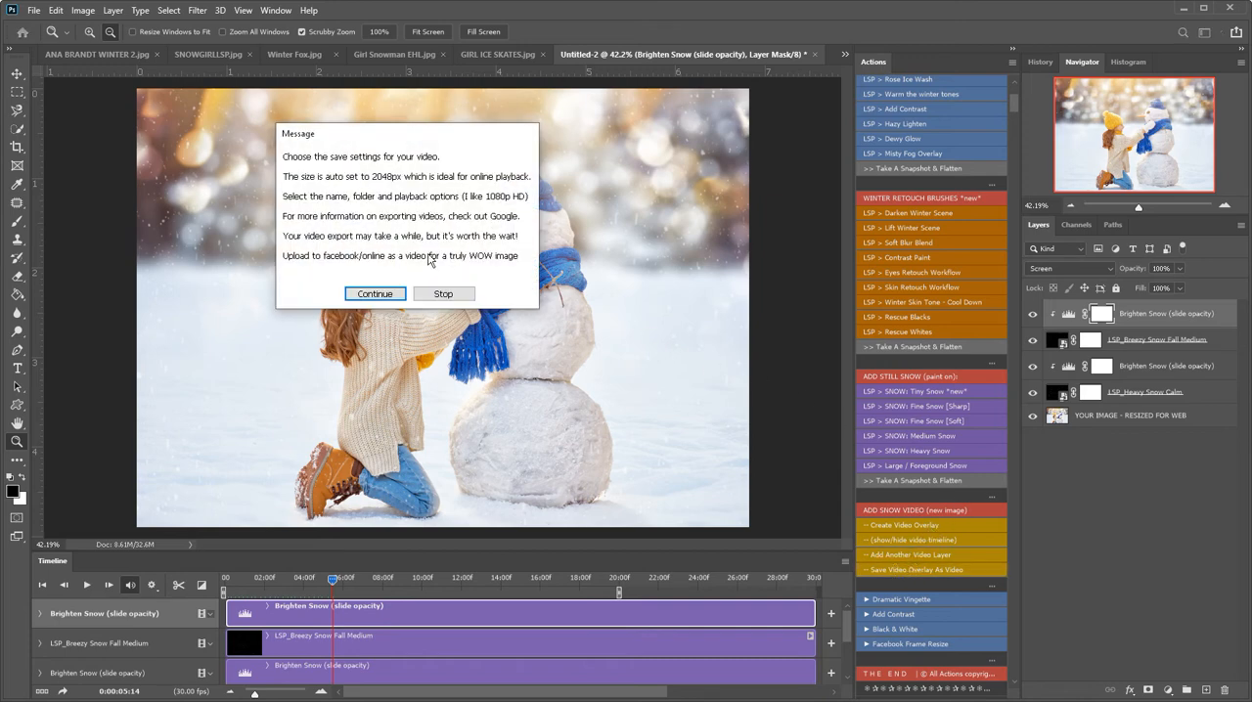
left_click(361, 294)
type("SNOW SLIENT NAME")
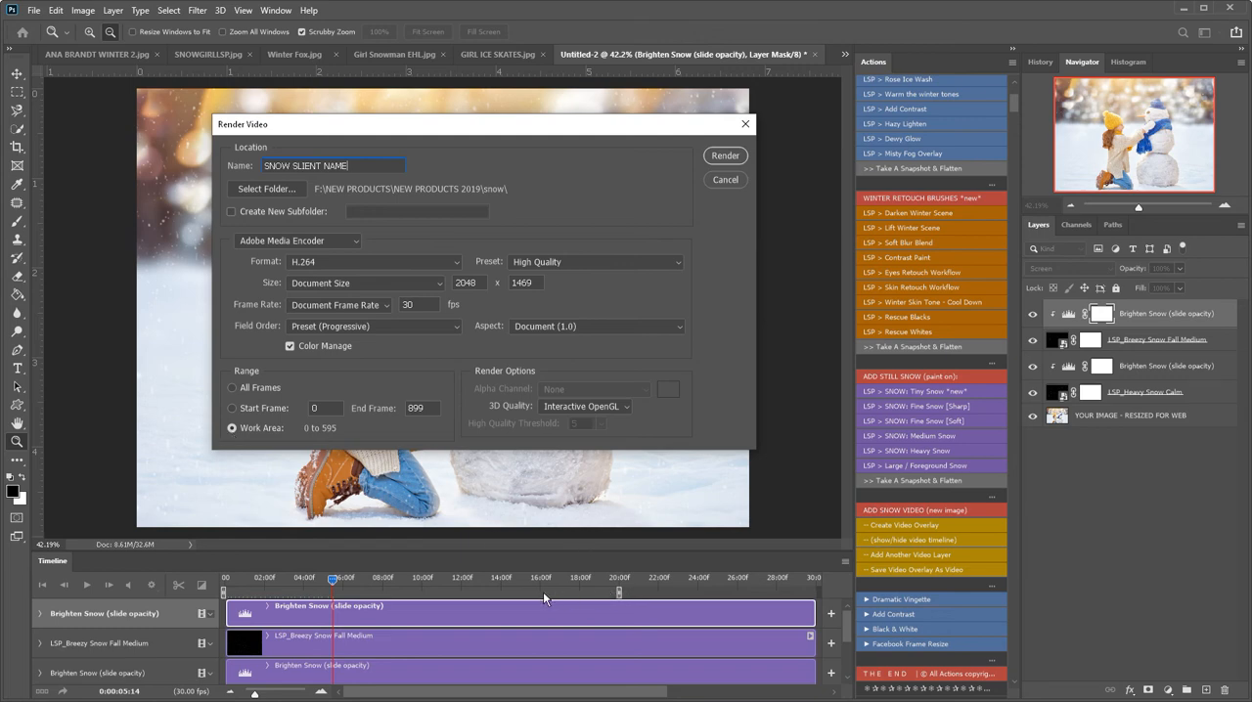
left_click(723, 156)
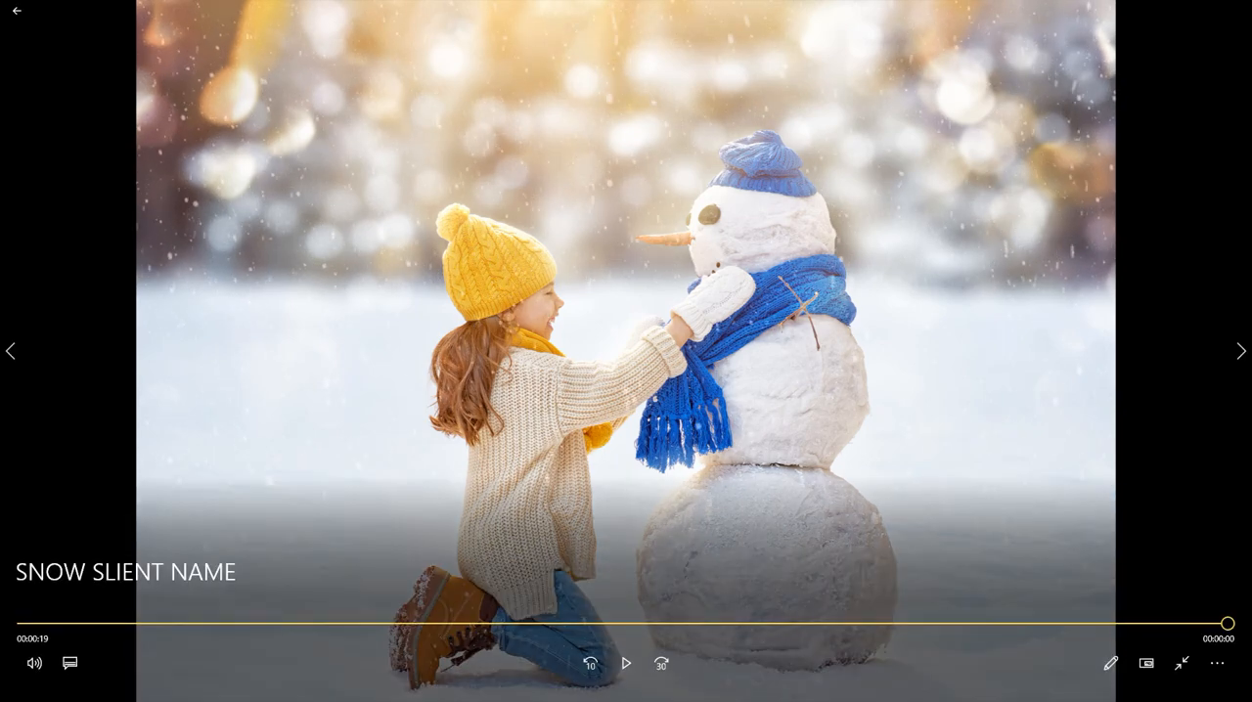
In the video player showing the rendered snow video, turn on Repeat and watch the video play.
left_click(1217, 663)
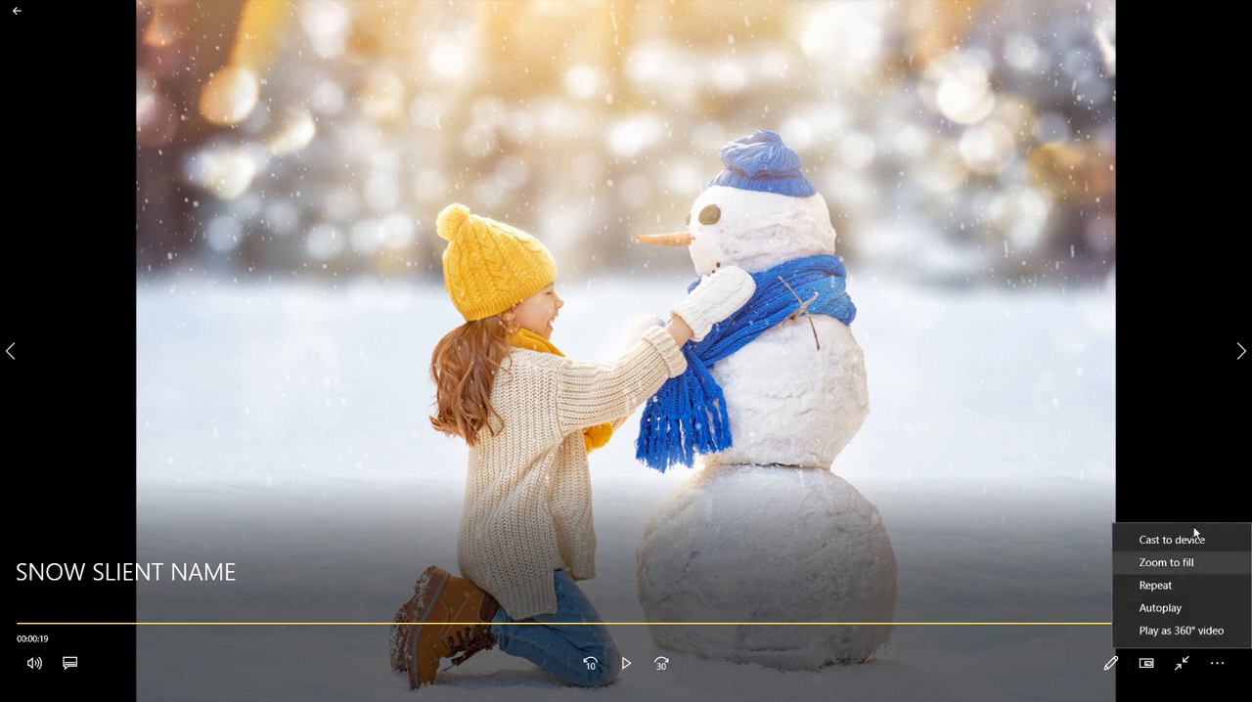
left_click(1179, 588)
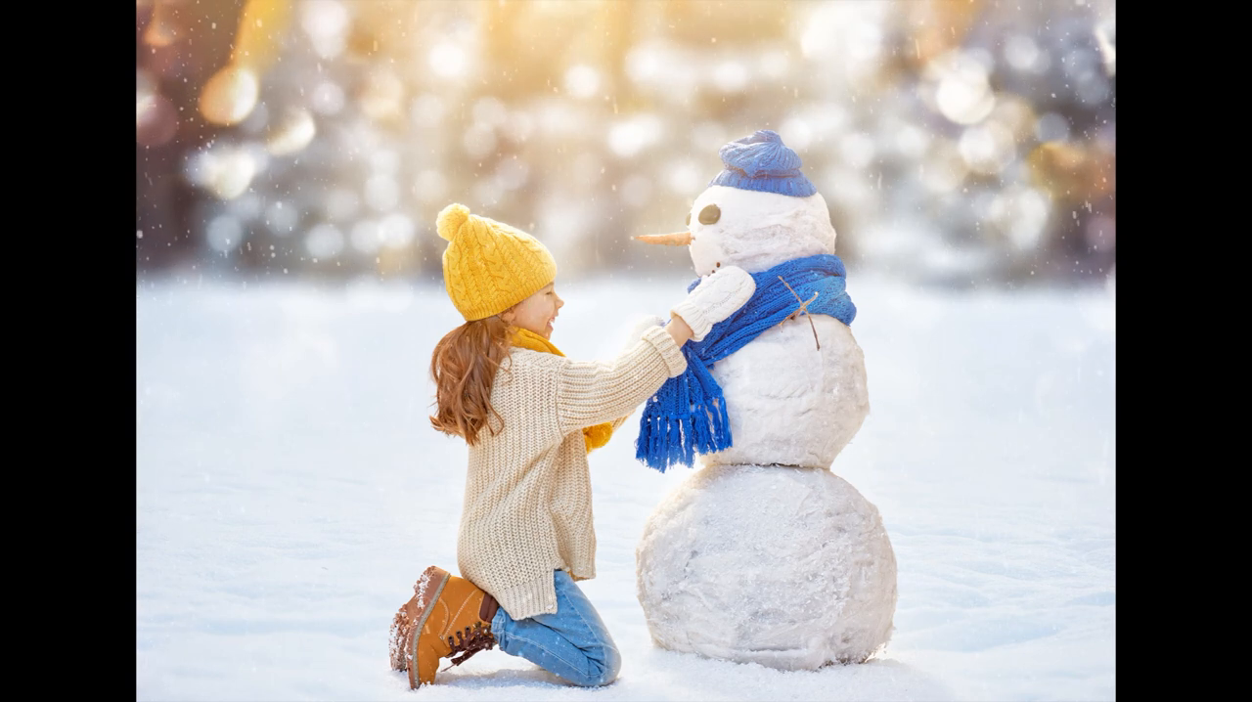
mouse_move(1019, 432)
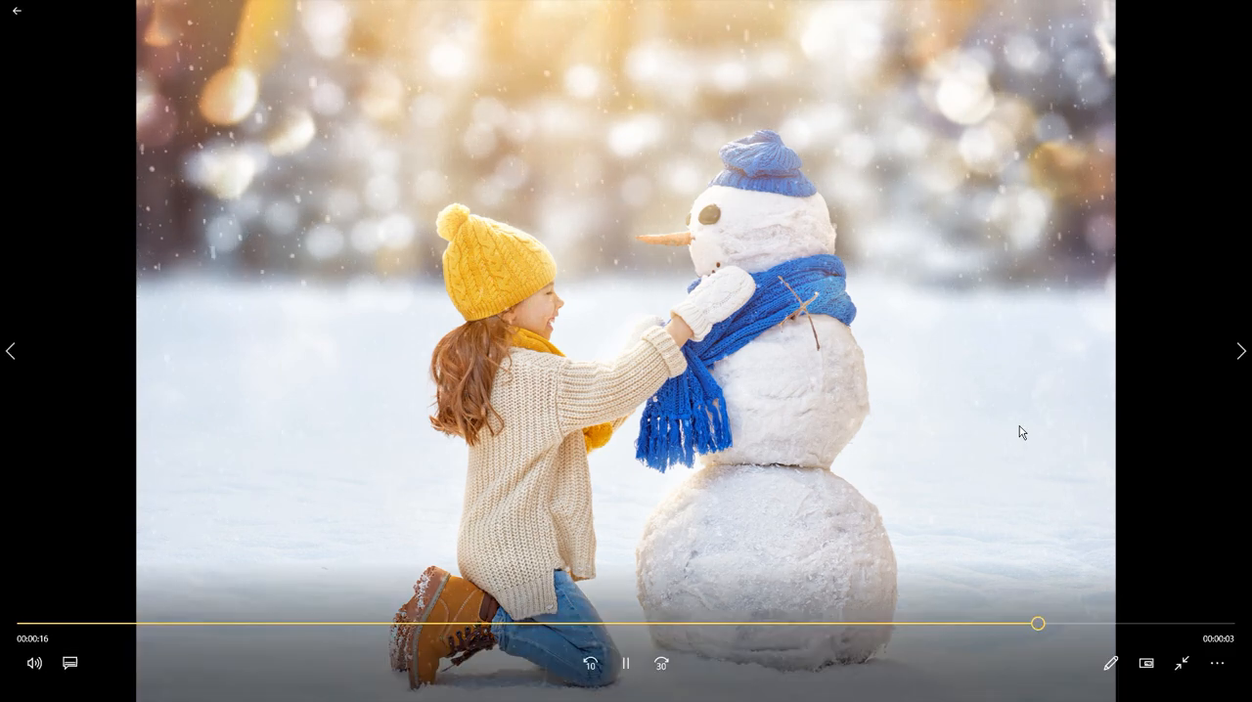